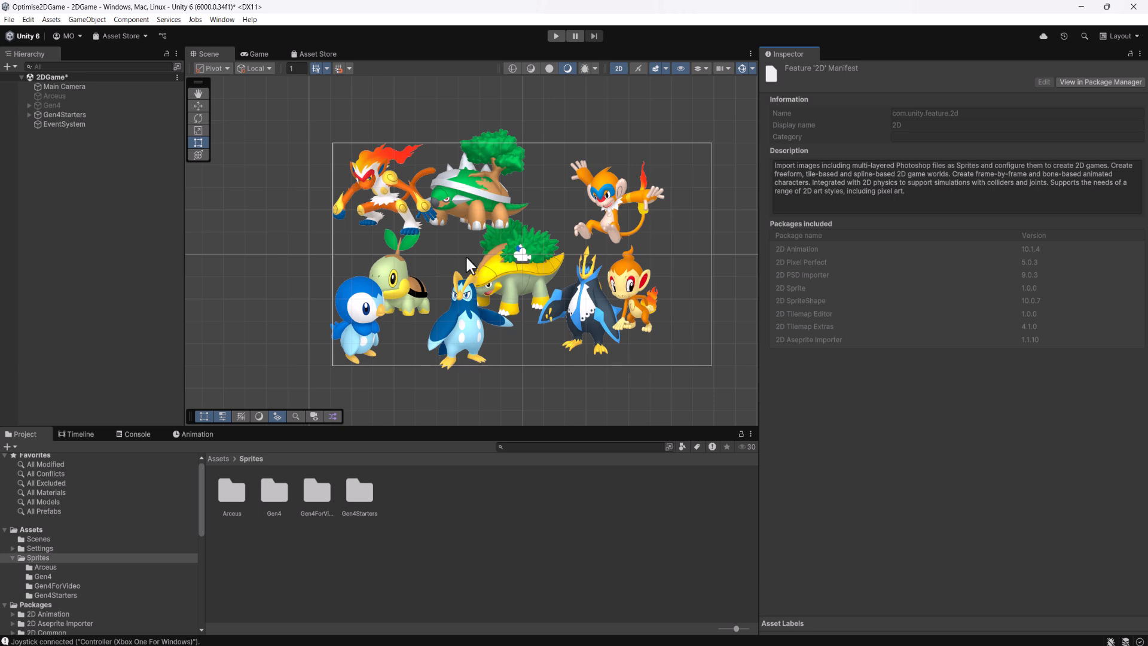
Search the Unity Registry in the Package Manager for the 2D feature to check whether it is installed
left_click(222, 19)
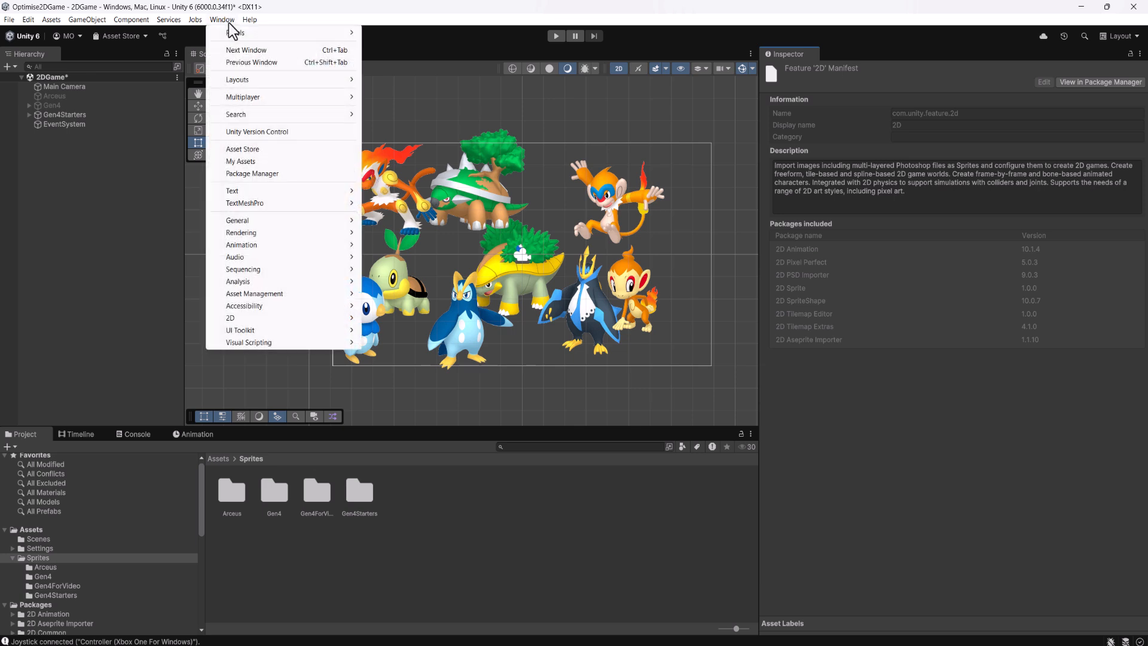
left_click(290, 172)
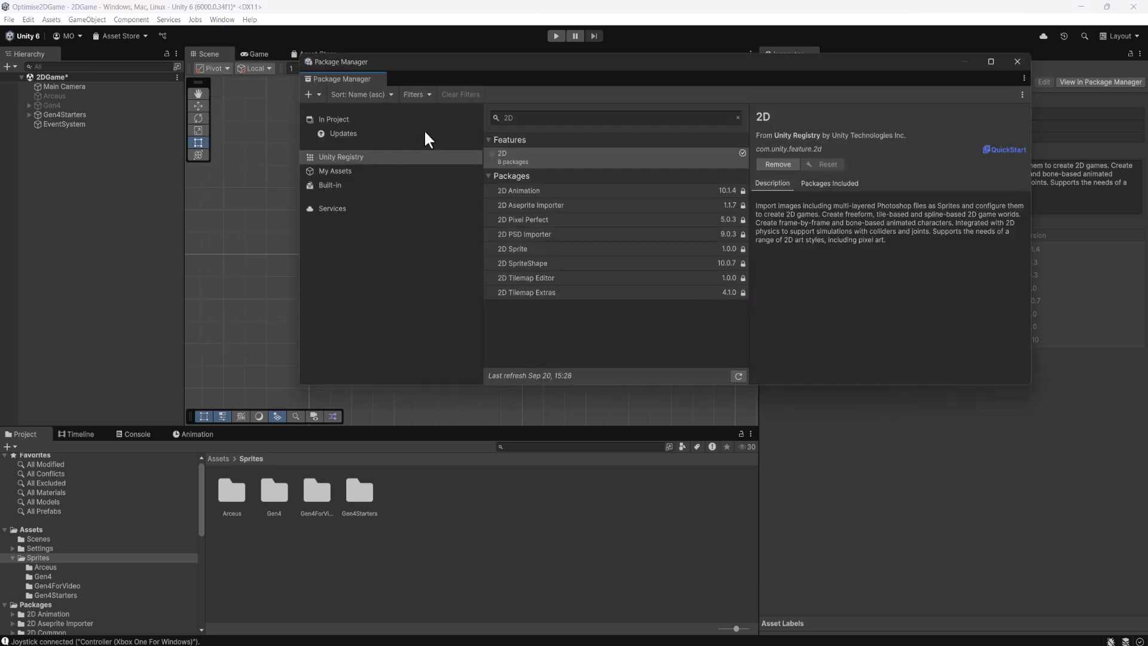
type("2D")
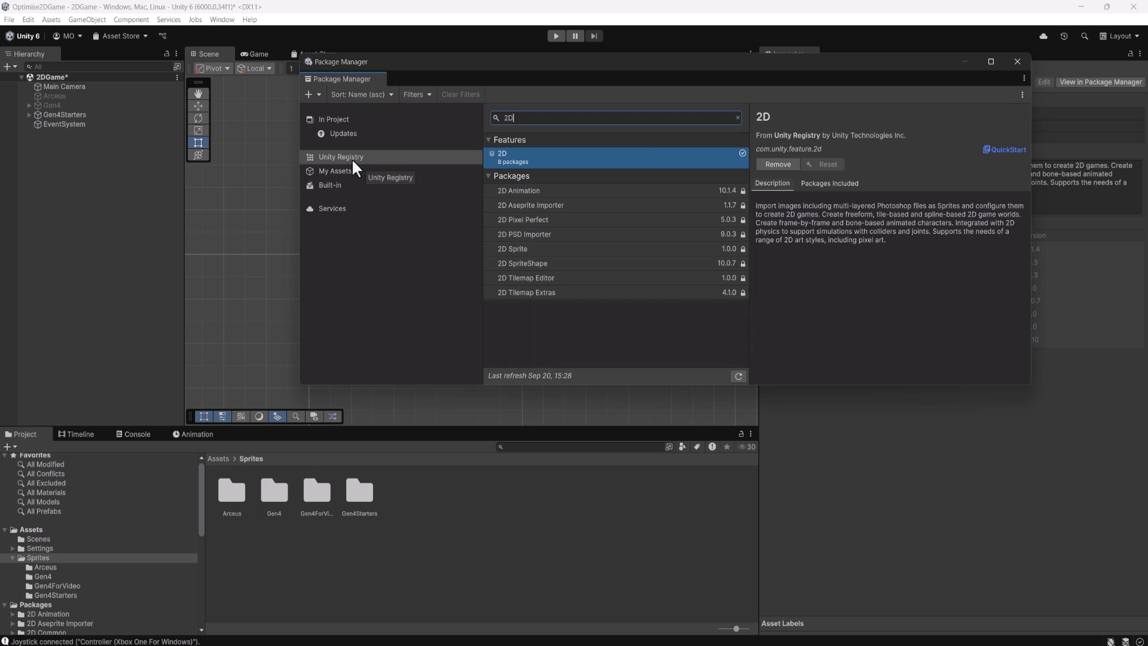
left_click(351, 158)
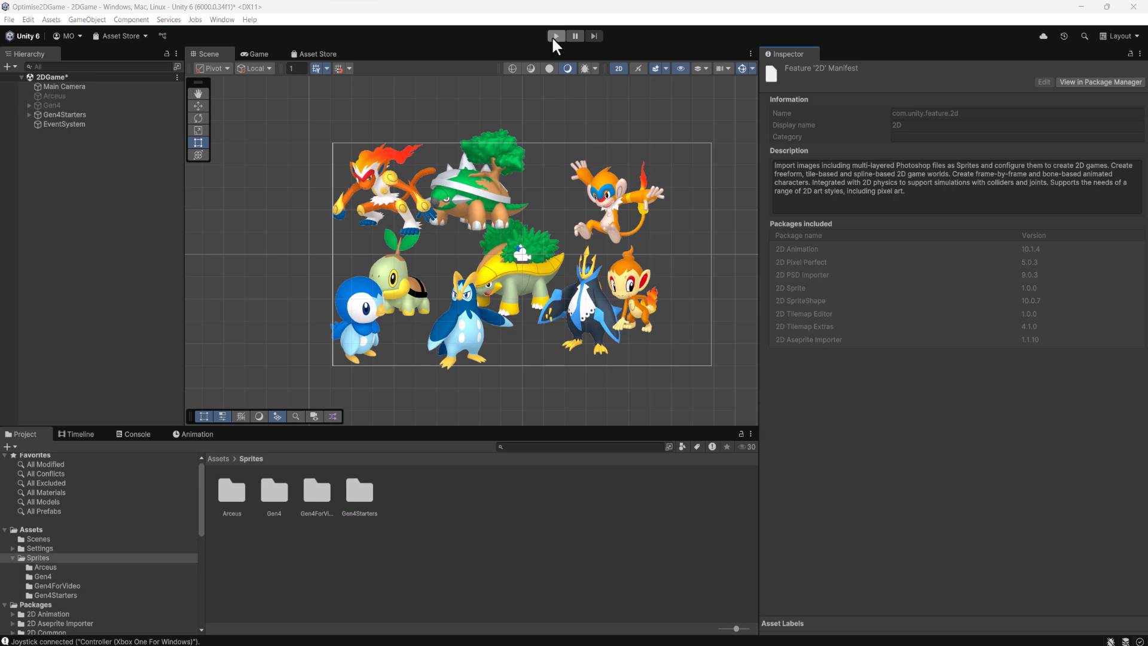
Run the game to examine the batch count in the rendering statistics, and stop it
left_click(553, 37)
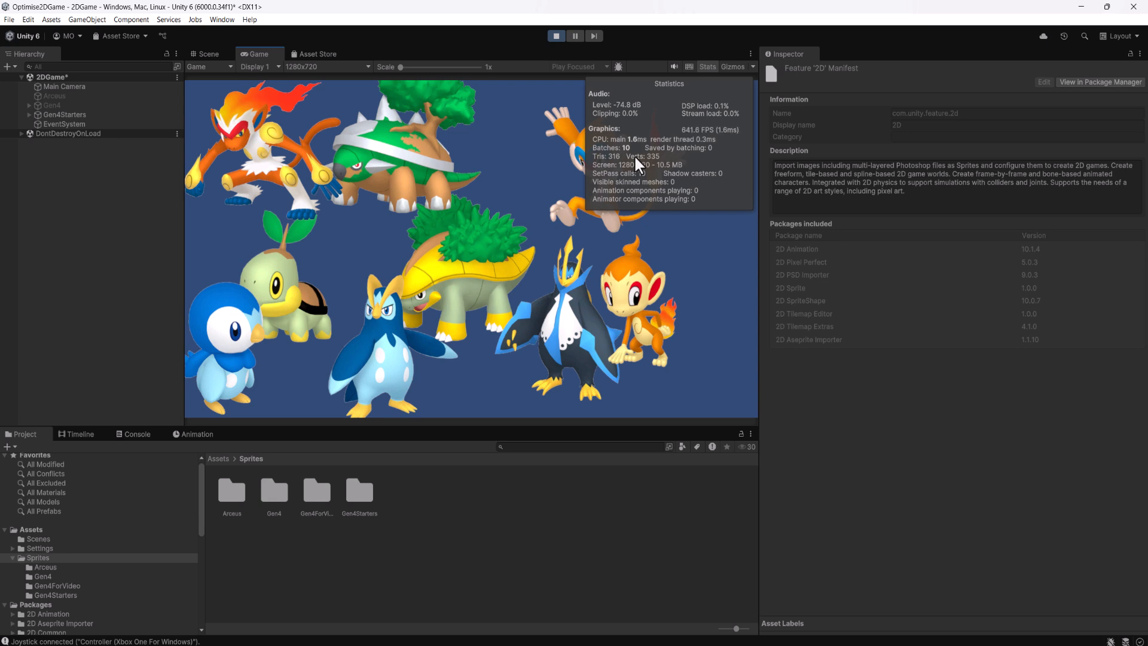
left_click(557, 37)
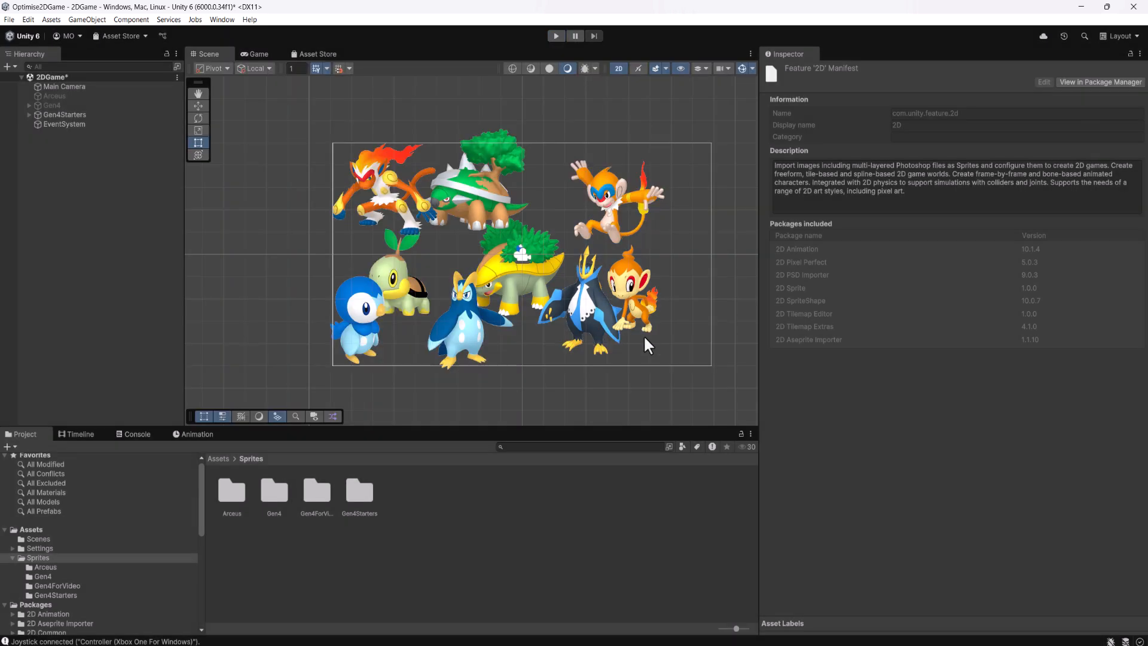
Create a sprite atlas named AtlasGen4Starters in the Sprites folder and show its import settings
right_click(413, 486)
mouse_move(511, 175)
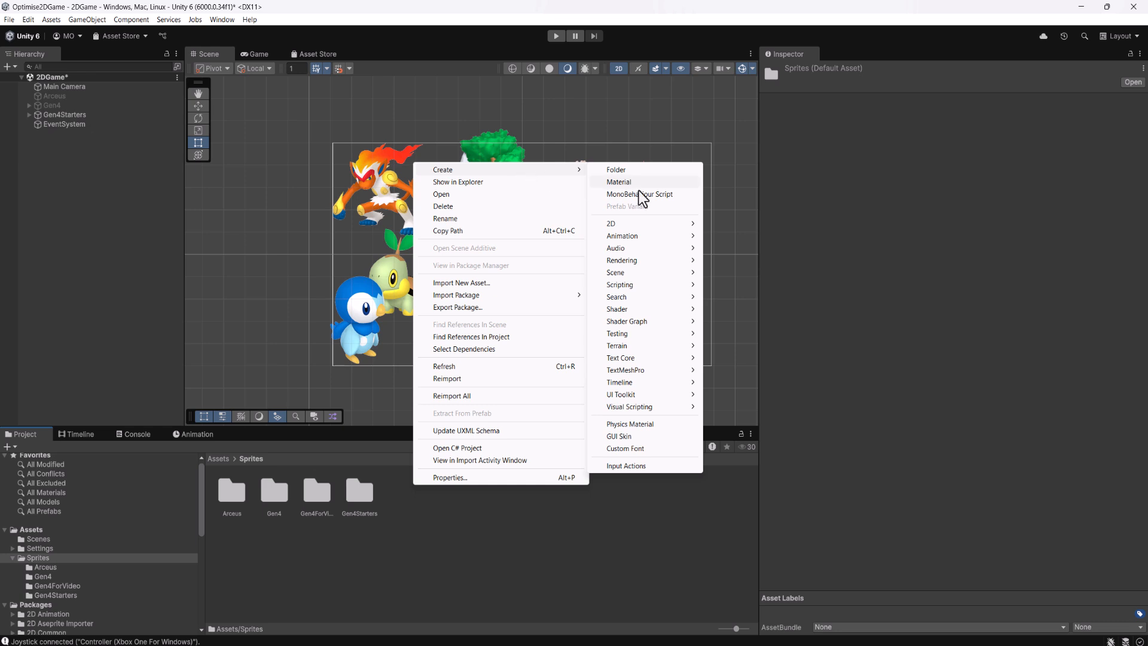
mouse_move(648, 223)
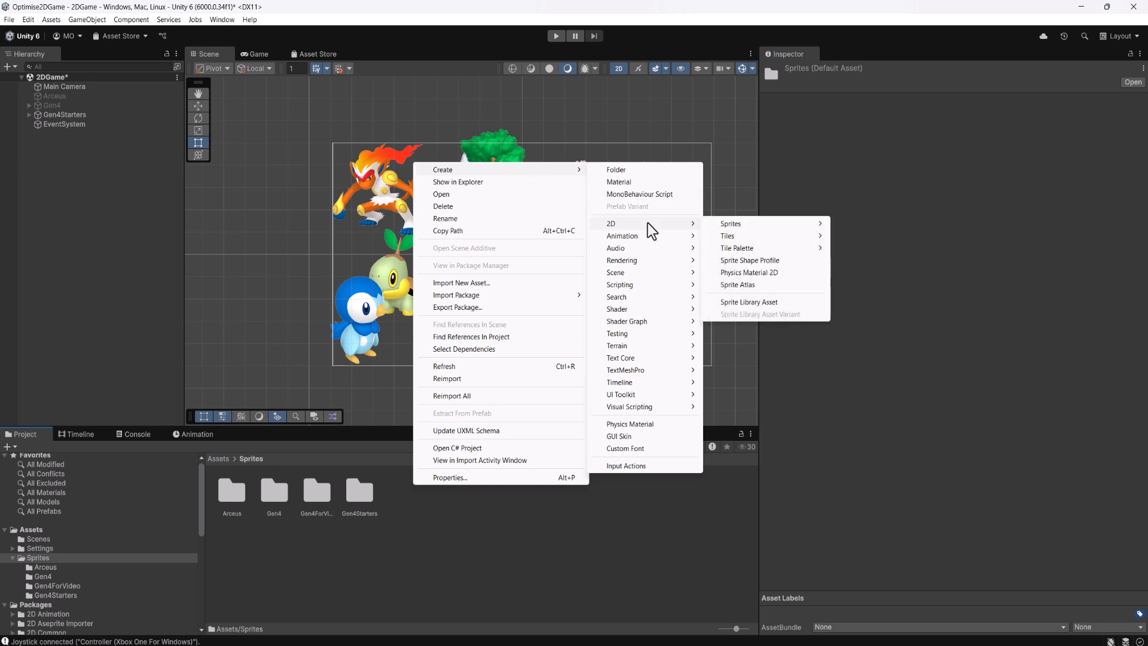
left_click(754, 289)
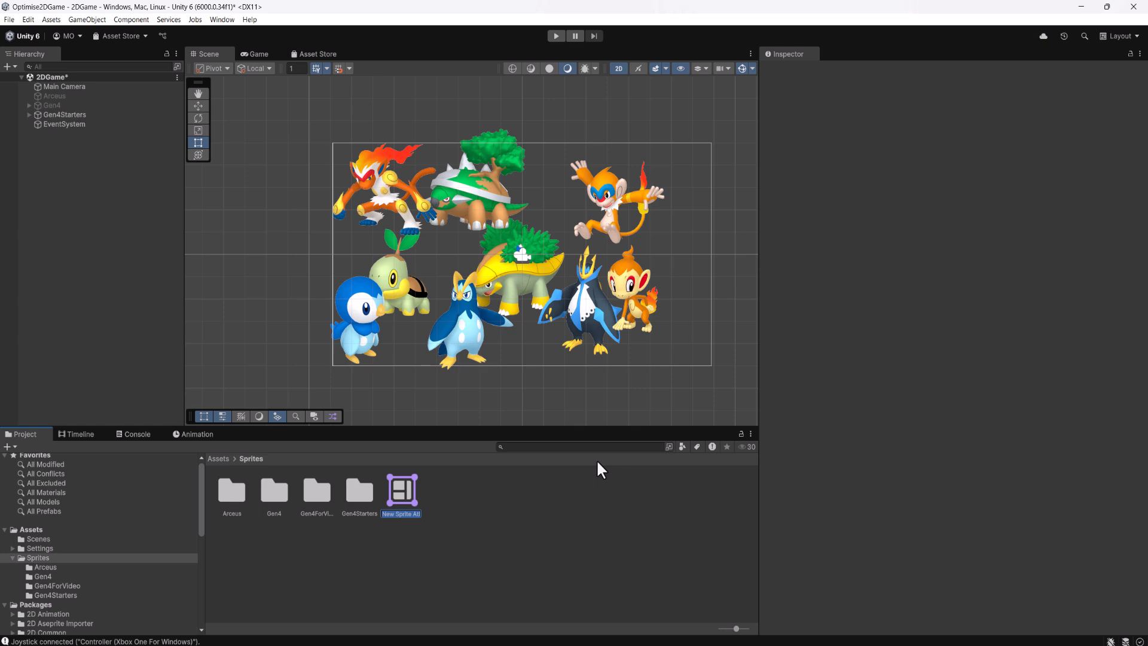
type("Gen4Starters")
left_click(509, 537)
left_click(406, 494)
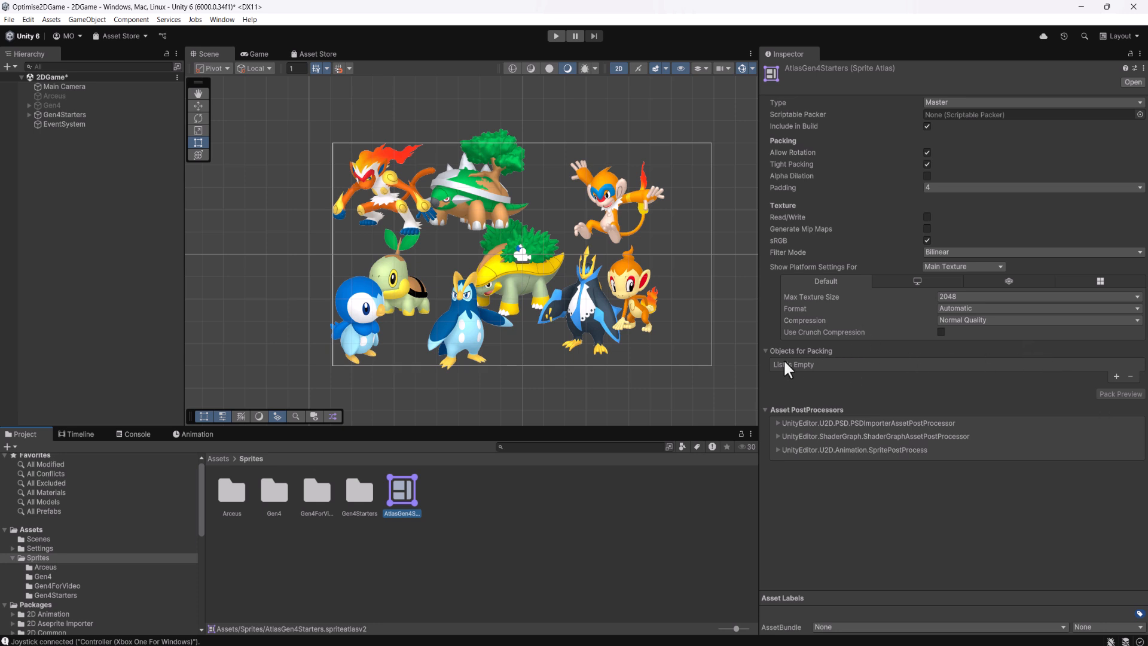
Try adding the individual sprites poke_capture_0387_000_mf_n_00000000_f_n and poke_capture_0388_000_mf_n_00000000_f_n to the atlas, and remove both again
left_click(1117, 377)
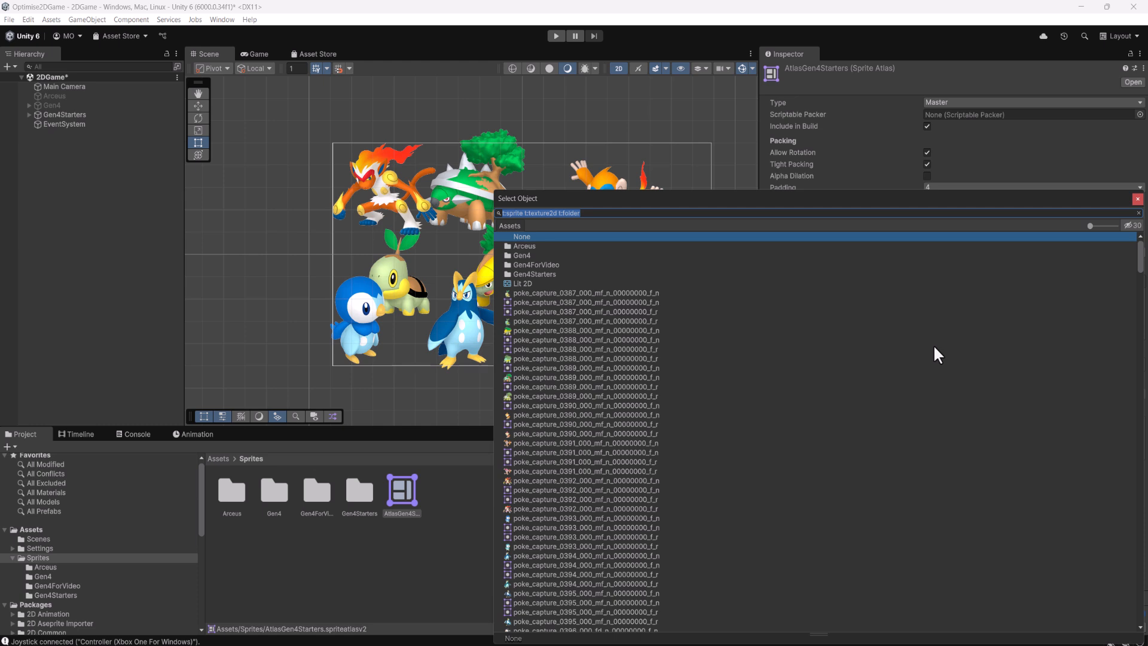
double_click(658, 293)
left_click(1112, 380)
left_click(573, 330)
double_click(573, 332)
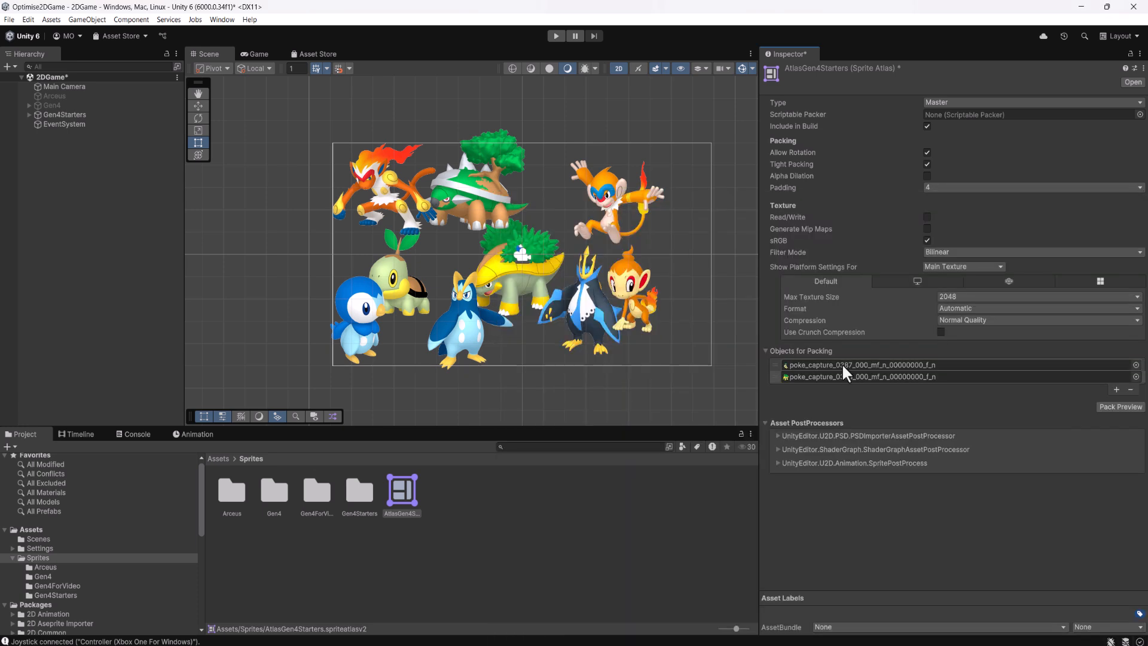
left_click(1130, 389)
left_click(1130, 376)
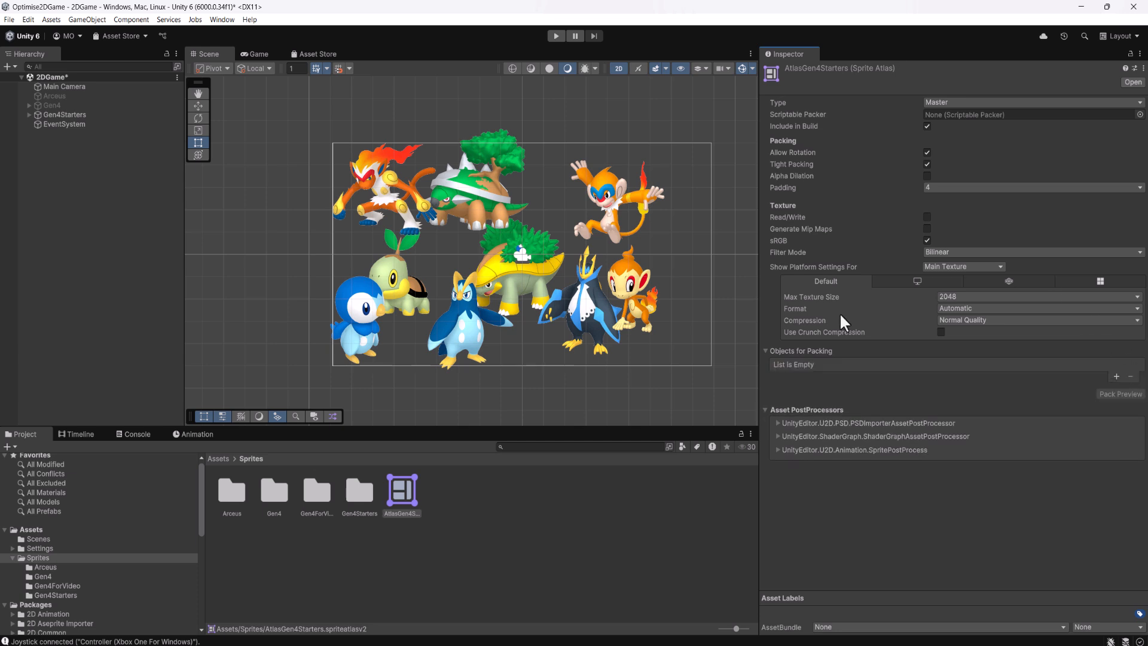
Add the Gen4Starters folder to the atlas's objects for packing, and generate a pack preview with crunch compression enabled
left_click_drag(354, 494, 824, 365)
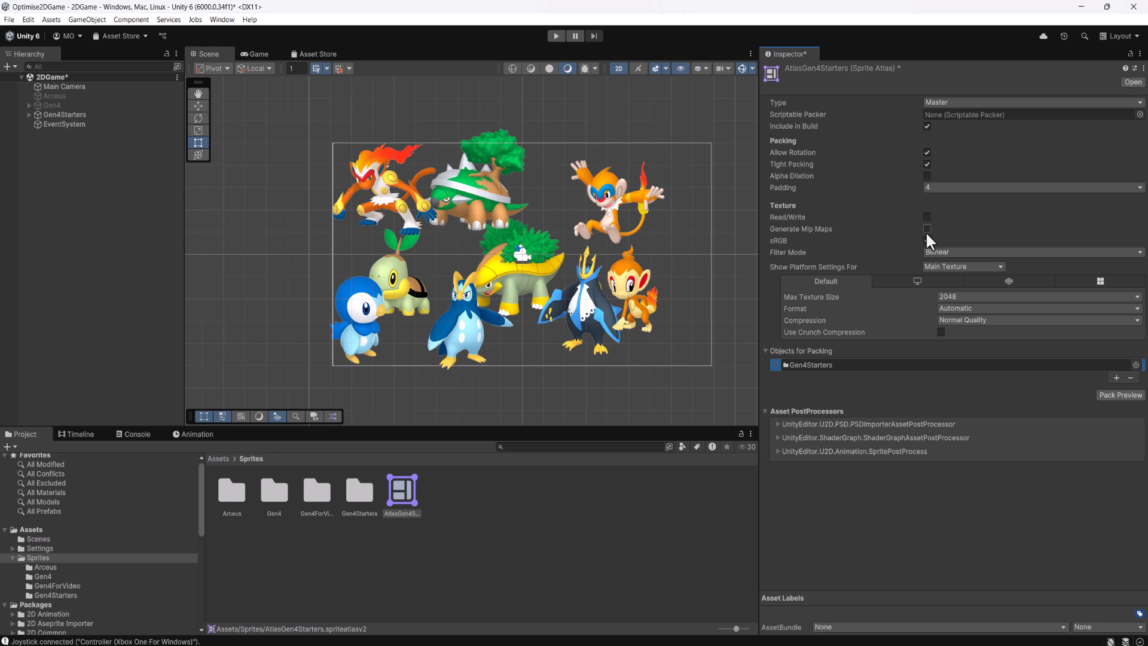
left_click(941, 332)
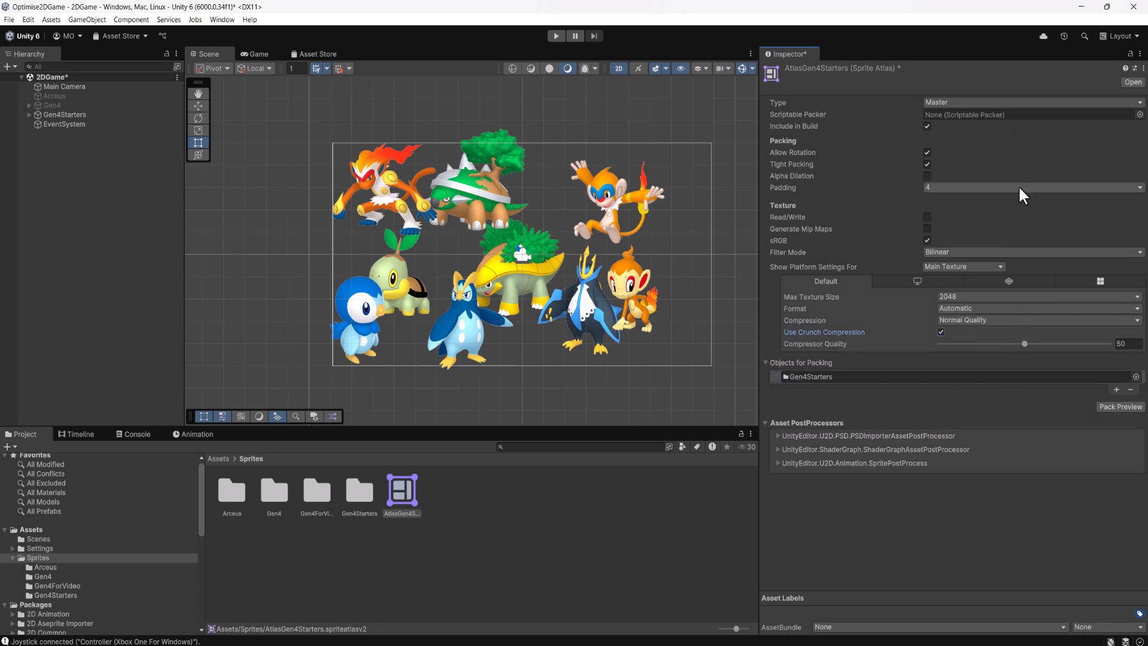
left_click(1118, 408)
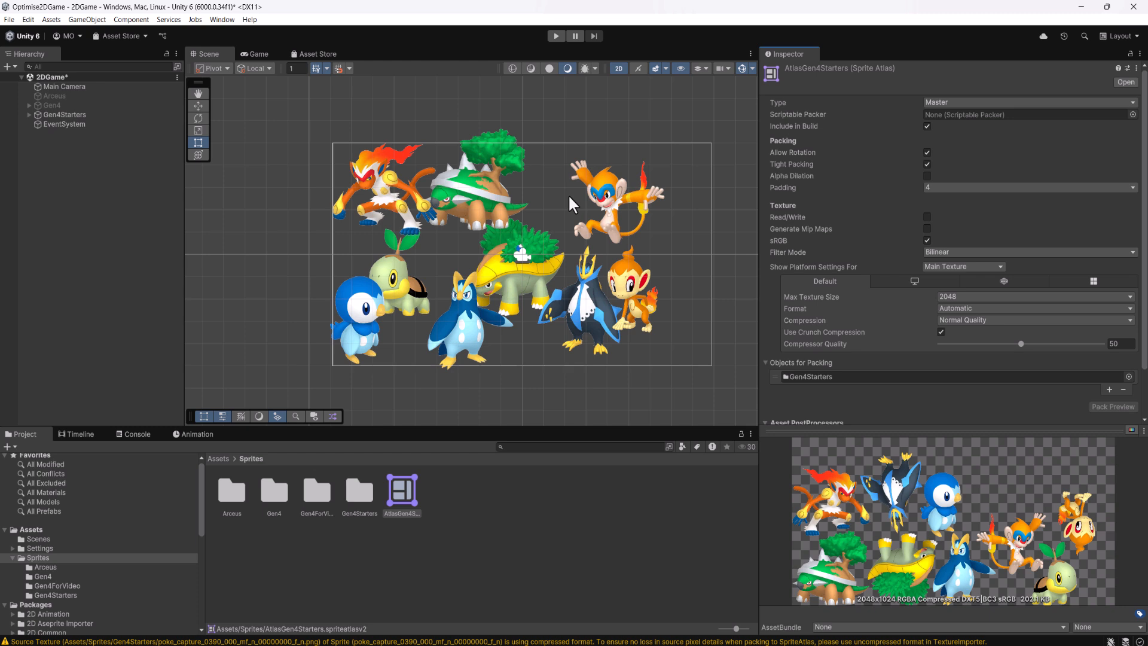
Disallow sprite rotation in the AtlasGen4Starters atlas and regenerate its pack preview
left_click(927, 152)
left_click(1112, 407)
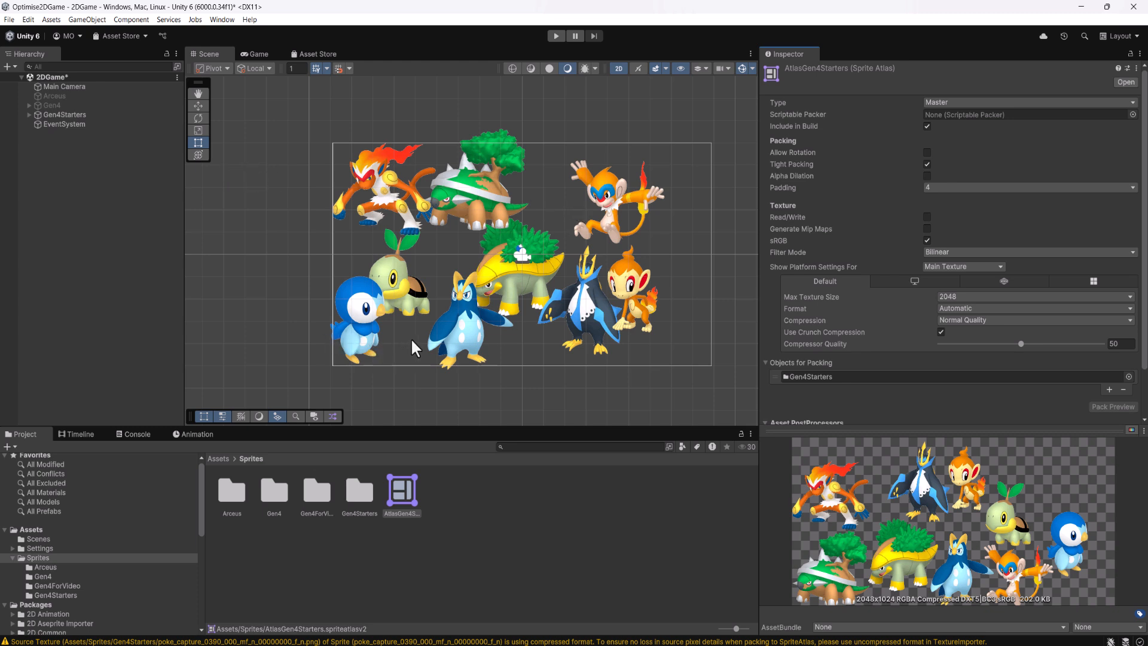
Check the Sprite Atlas mode and its available options in the Editor section of the project settings
left_click(30, 20)
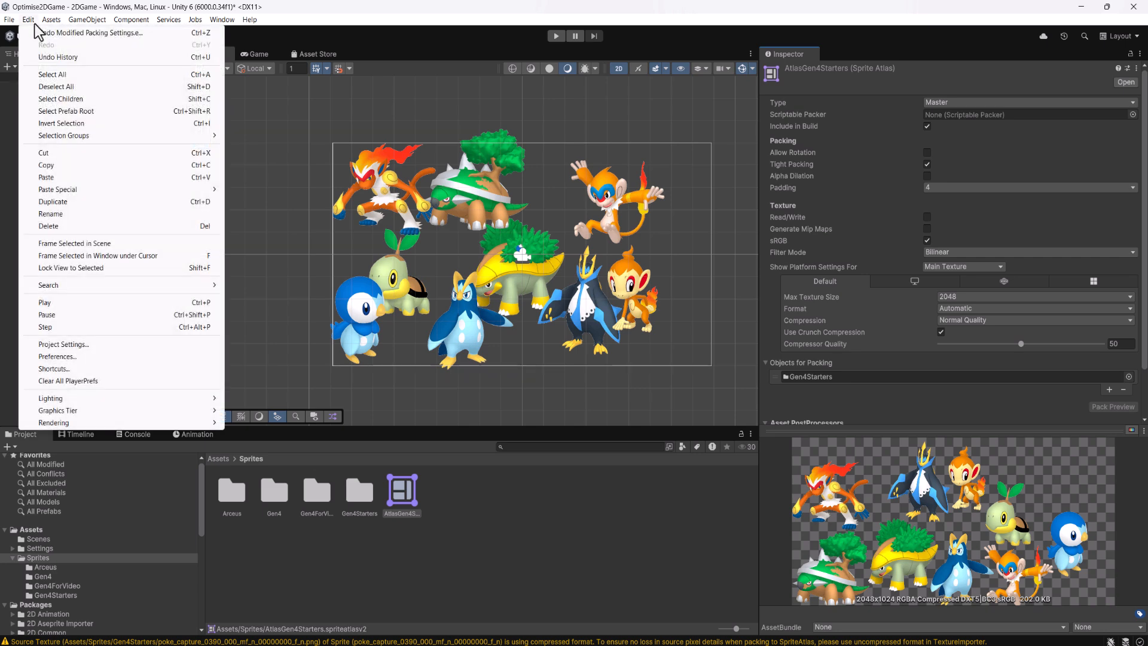
left_click(80, 346)
left_click(141, 84)
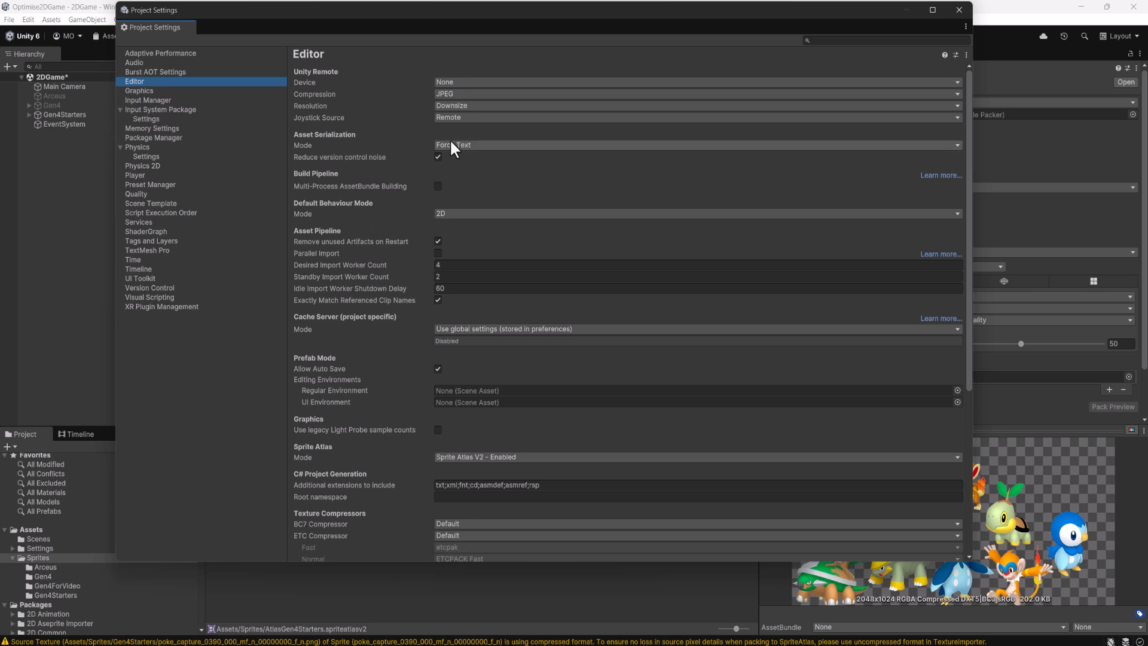
scroll(452, 141, "down", 3)
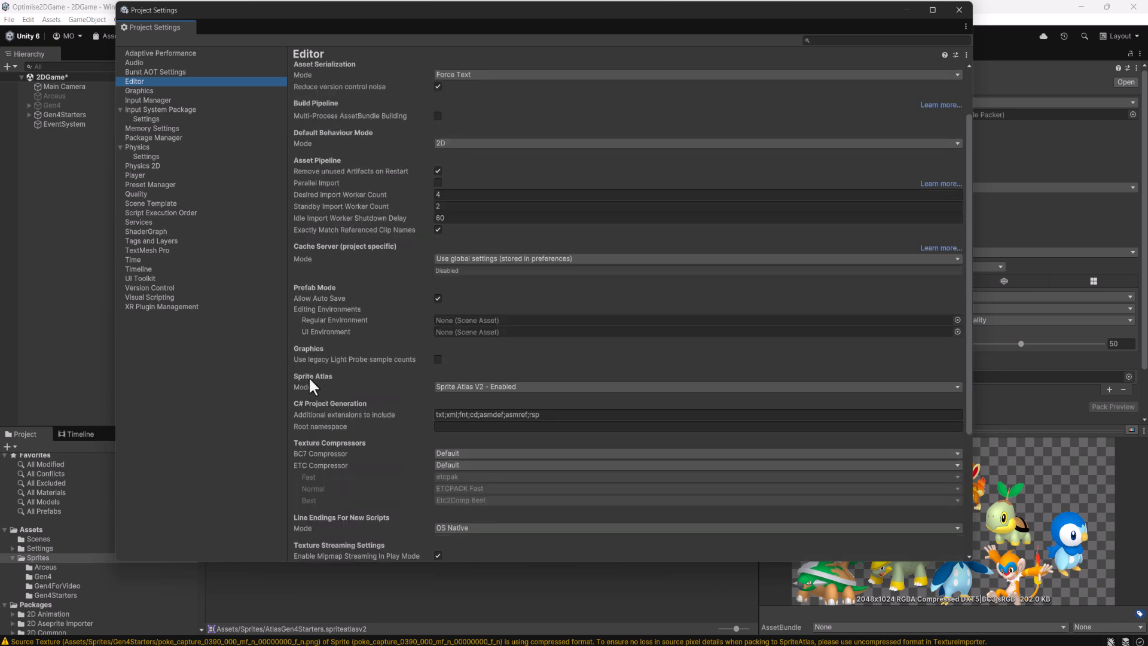
left_click(460, 387)
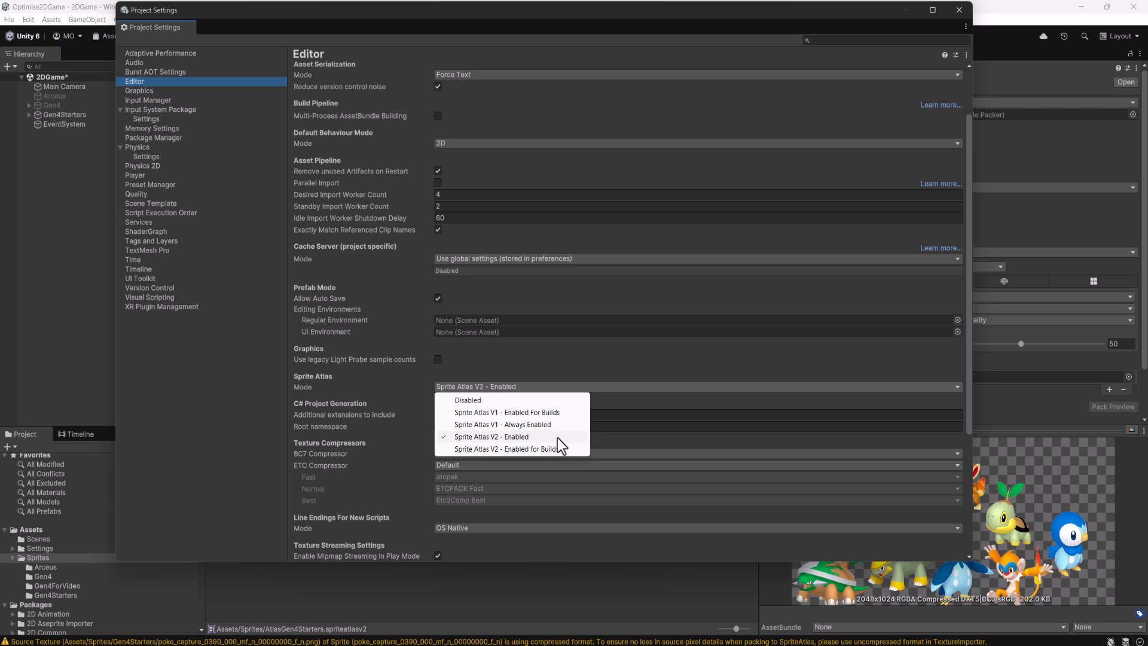
left_click(594, 24)
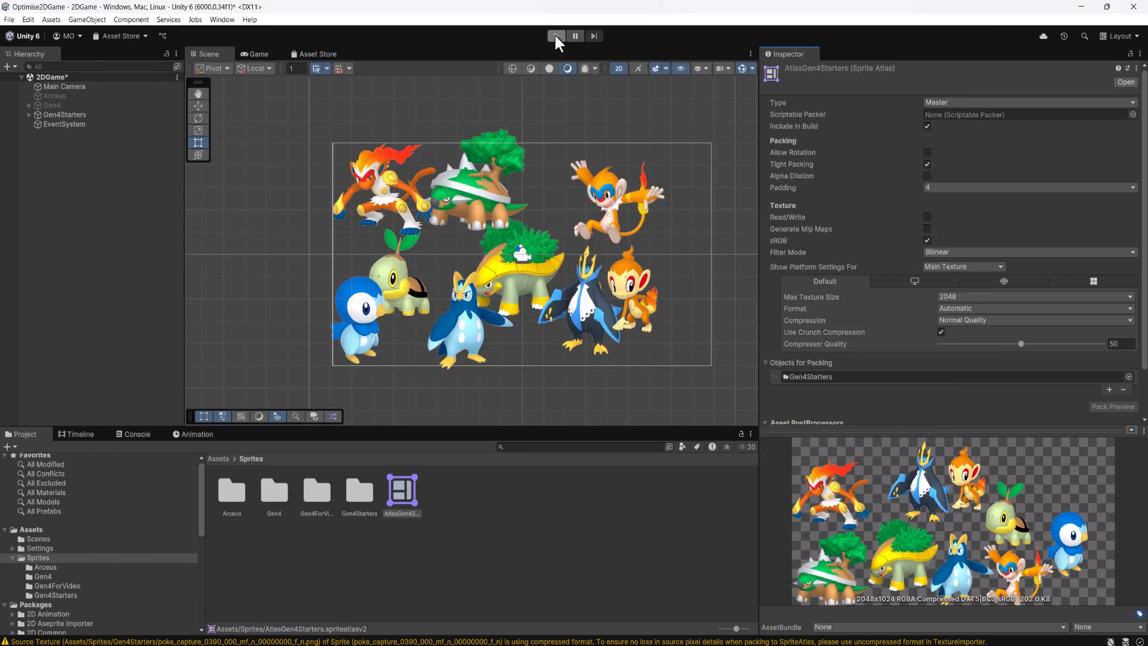
Run the game with the Gen4Starters group and with the Gen4 group, checking the batches in the rendering statistics
left_click(557, 35)
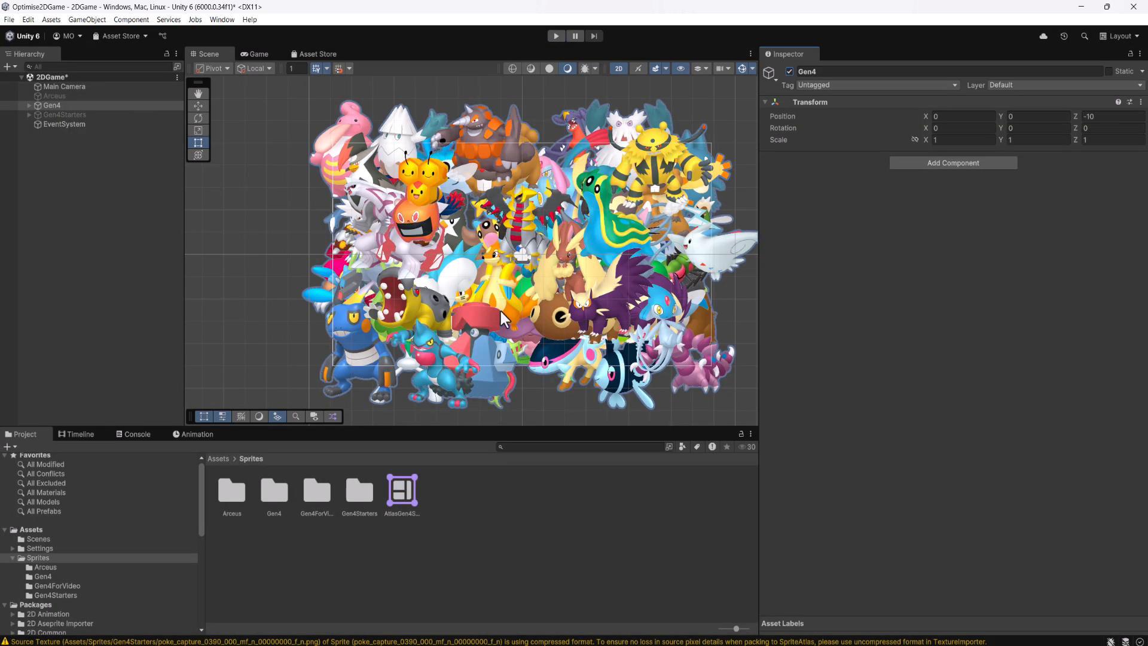
left_click(556, 36)
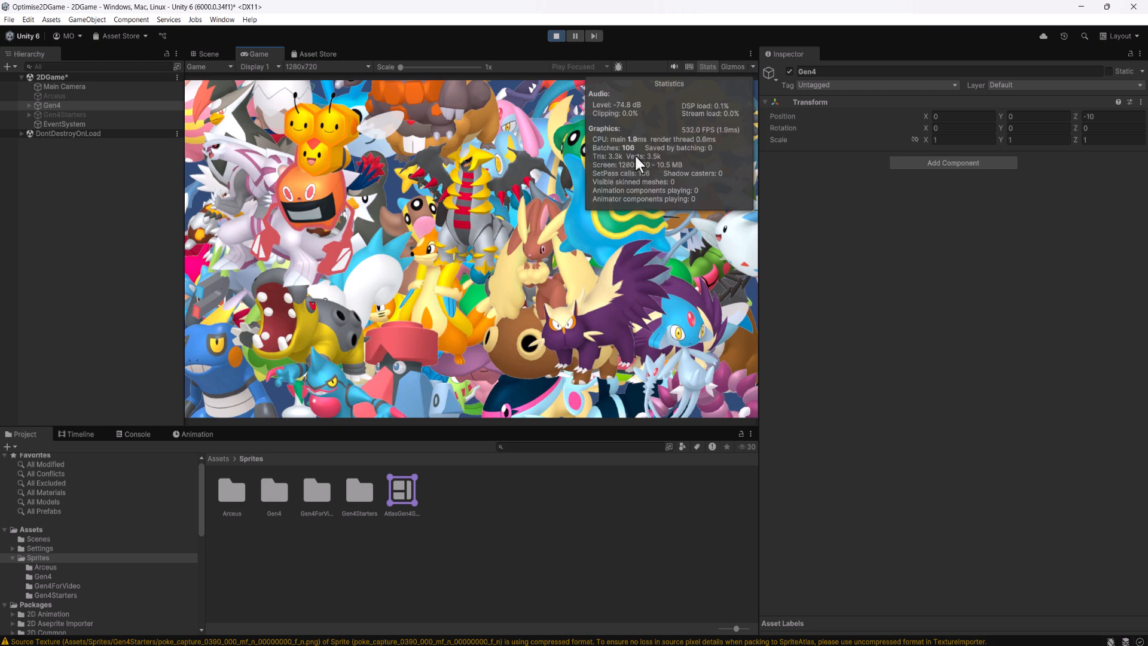
left_click(555, 36)
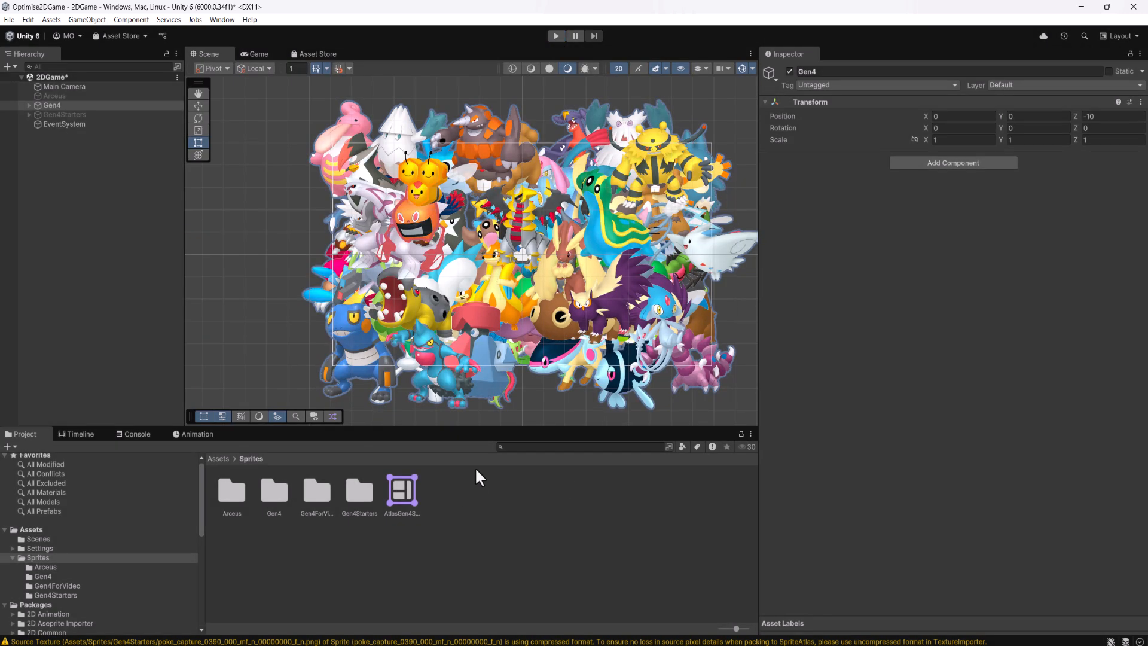
Create a second sprite atlas named AtlasGen4 in the Sprites folder and show its import settings
right_click(434, 488)
mouse_move(486, 170)
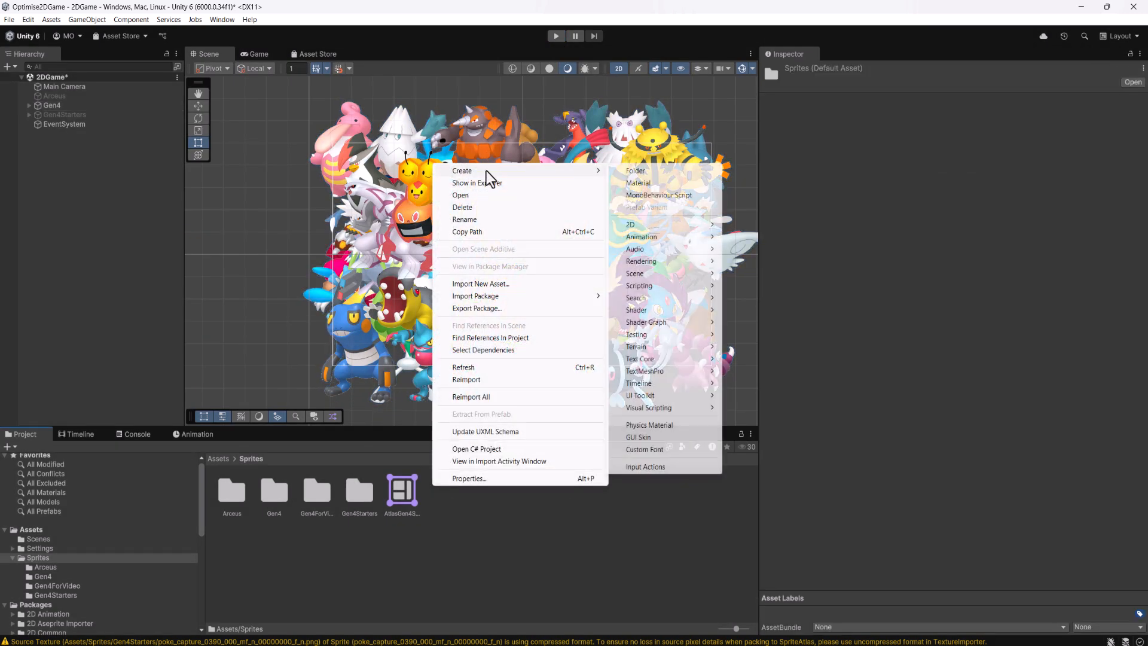
mouse_move(685, 229)
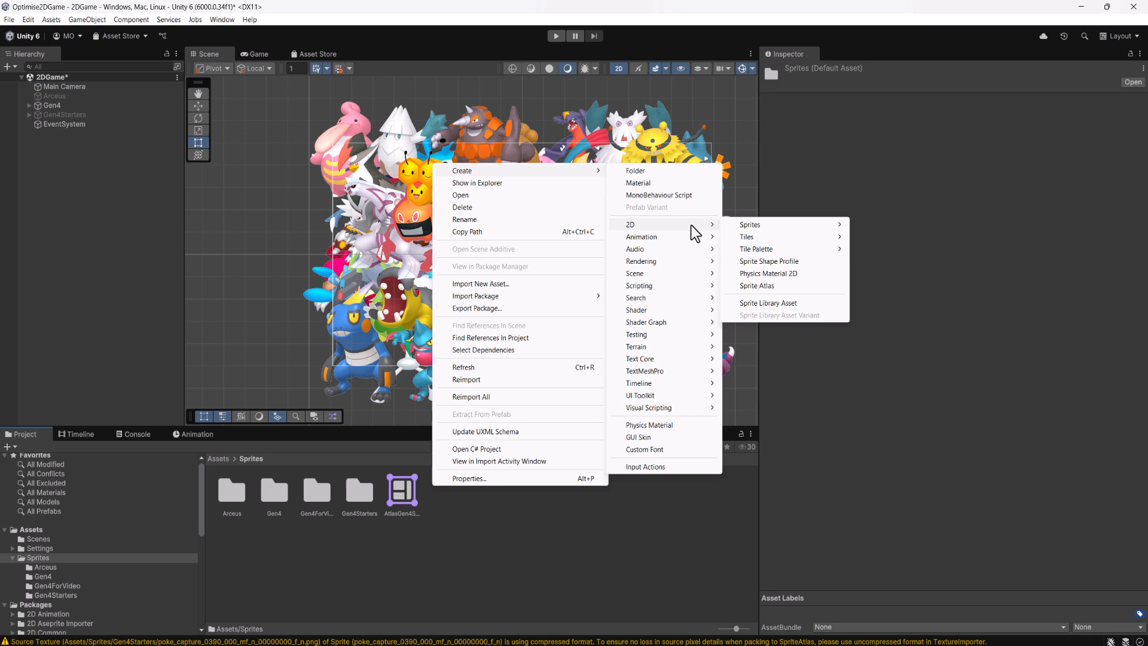
left_click(771, 285)
type("AtlasGen4")
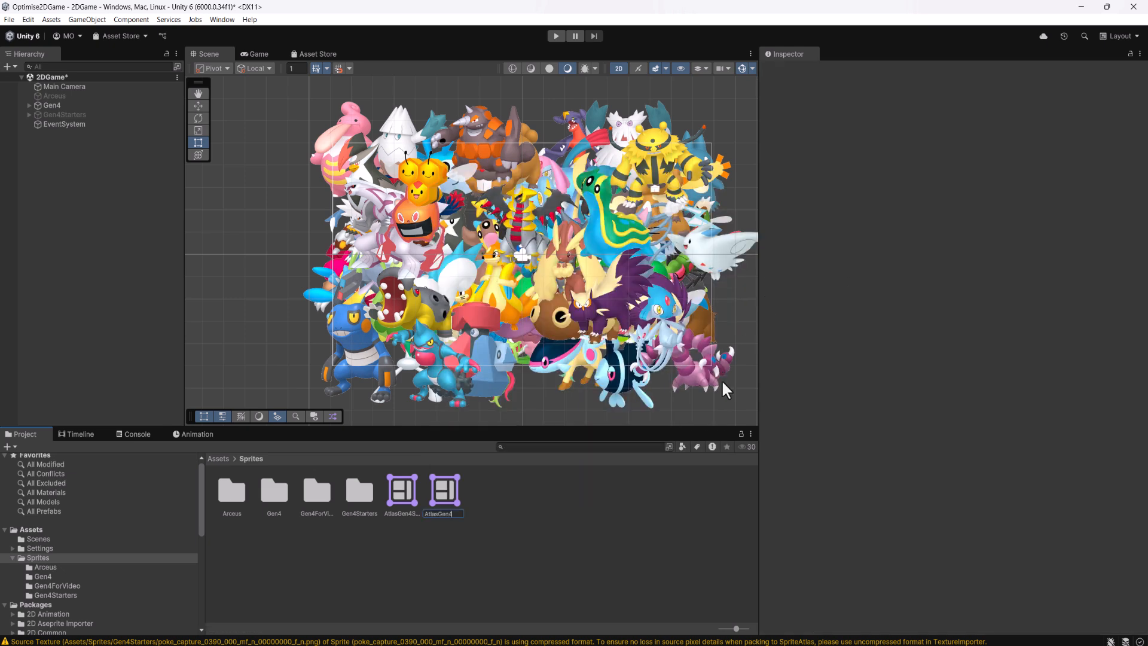
key("Return")
left_click(392, 492)
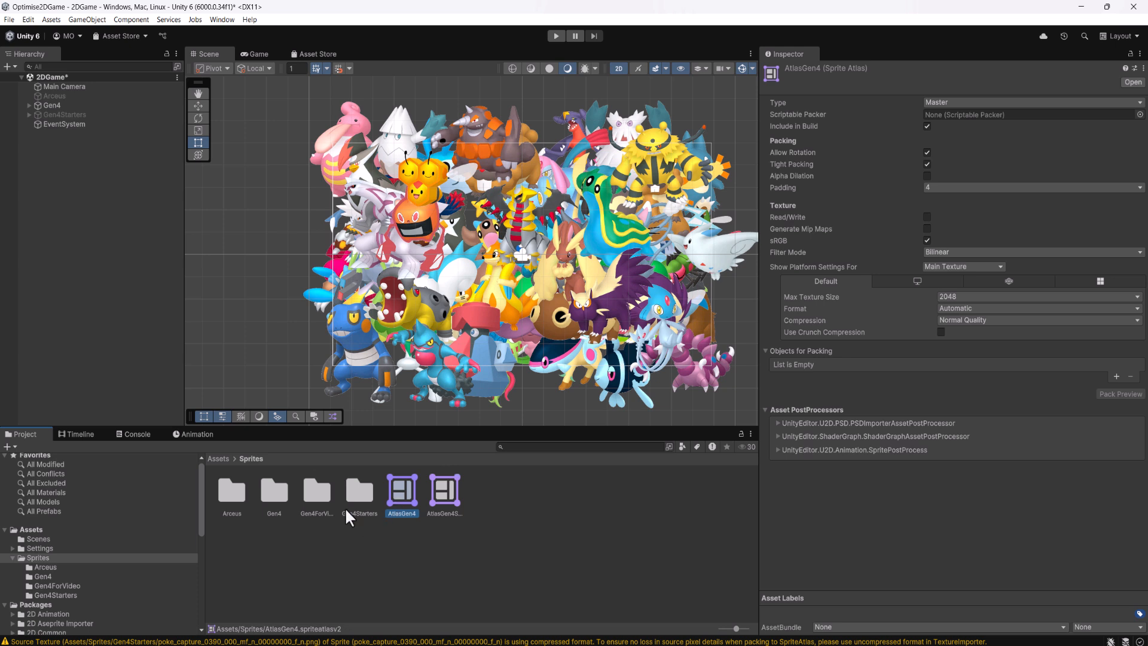
Add the Gen4ForVideo folder to AtlasGen4's objects for packing, and generate a pack preview with crunch compression enabled
left_click_drag(317, 490, 825, 352)
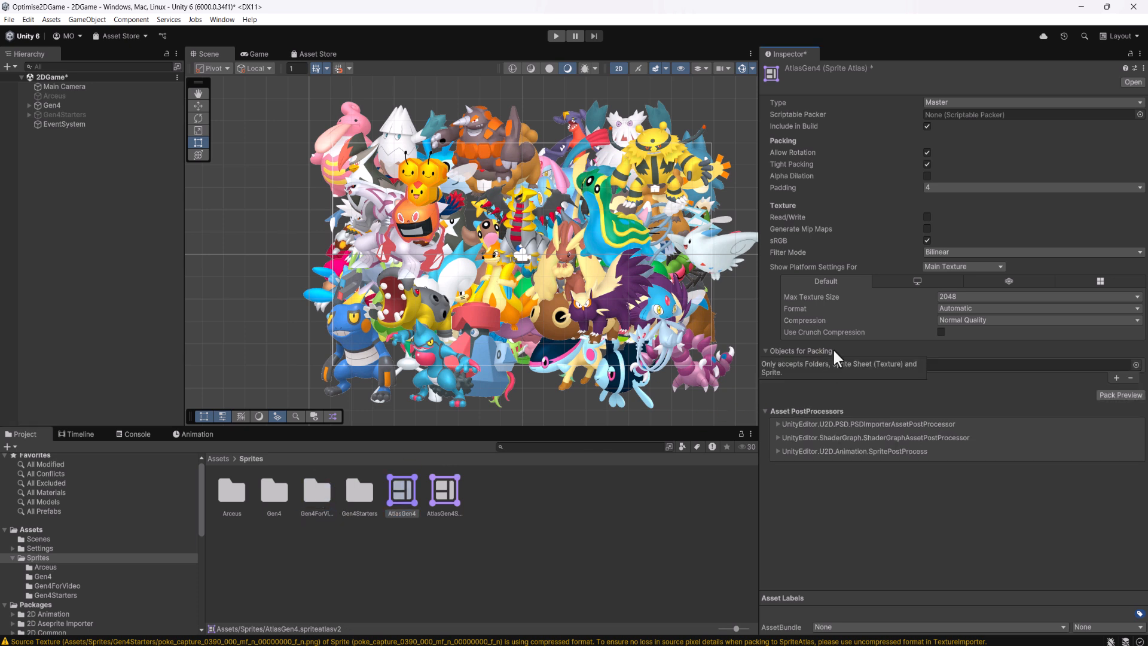
left_click(941, 332)
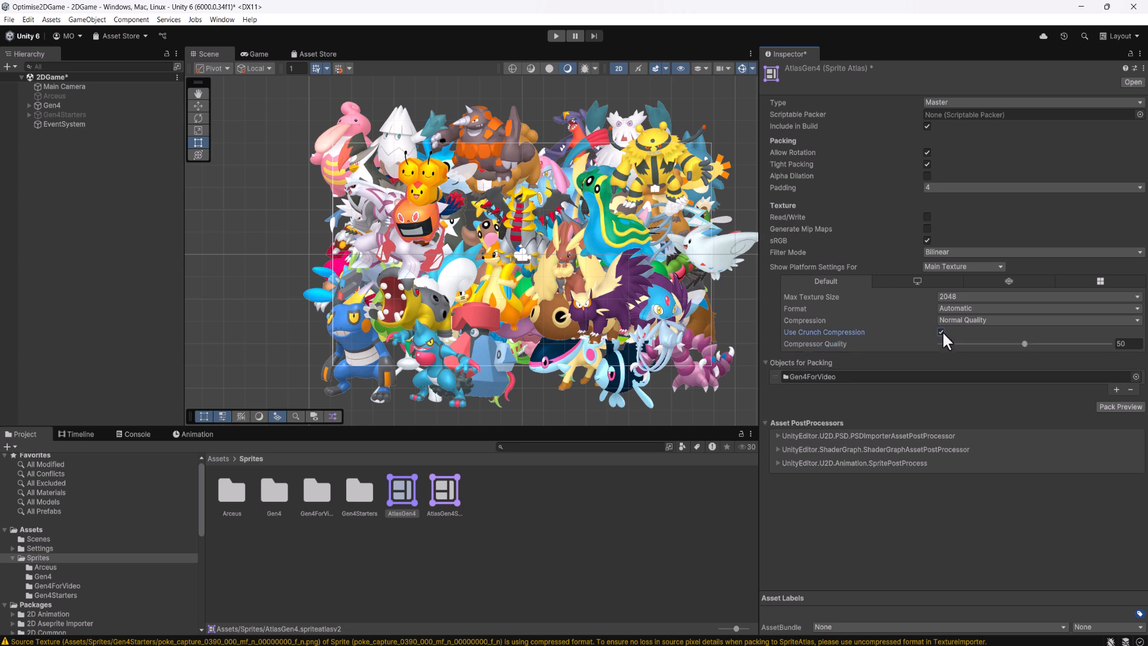
left_click(1128, 407)
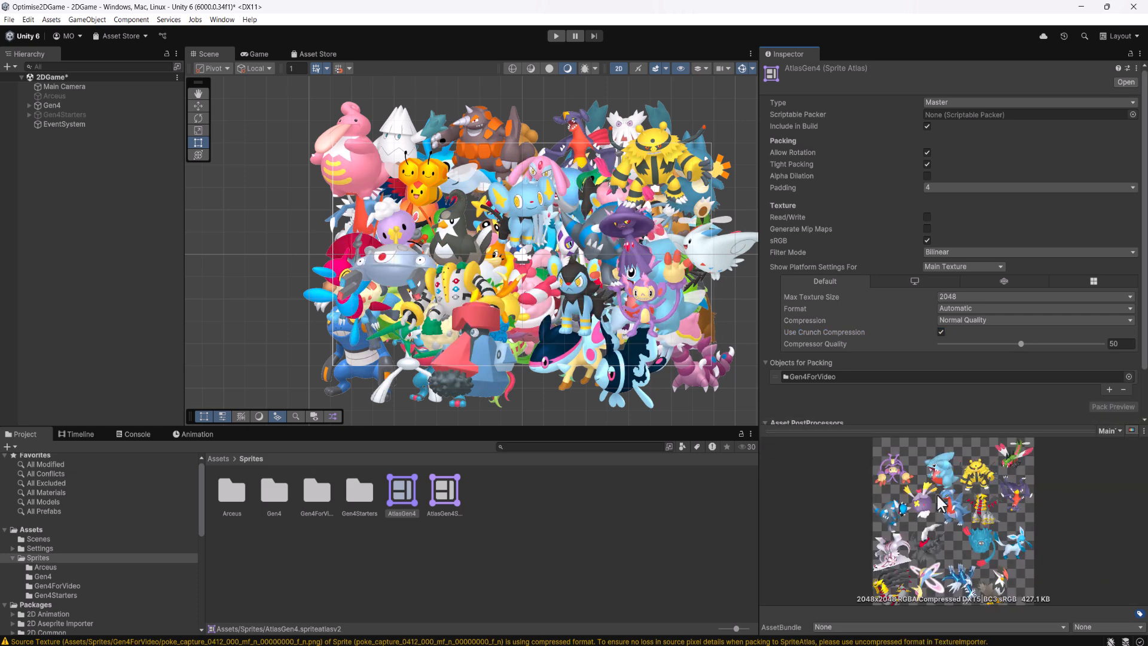
Look through the packed texture pages of AtlasGen4's preview, ending on MainTex - Page (4)
left_click(1106, 430)
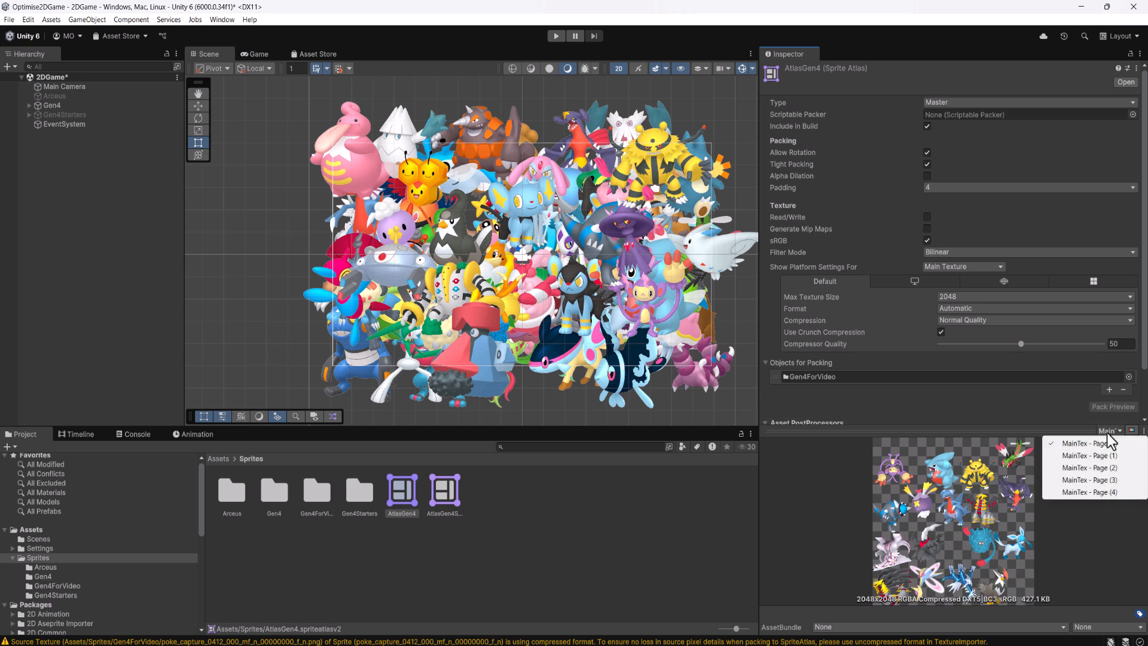
left_click(1103, 453)
left_click(1111, 427)
left_click(1104, 467)
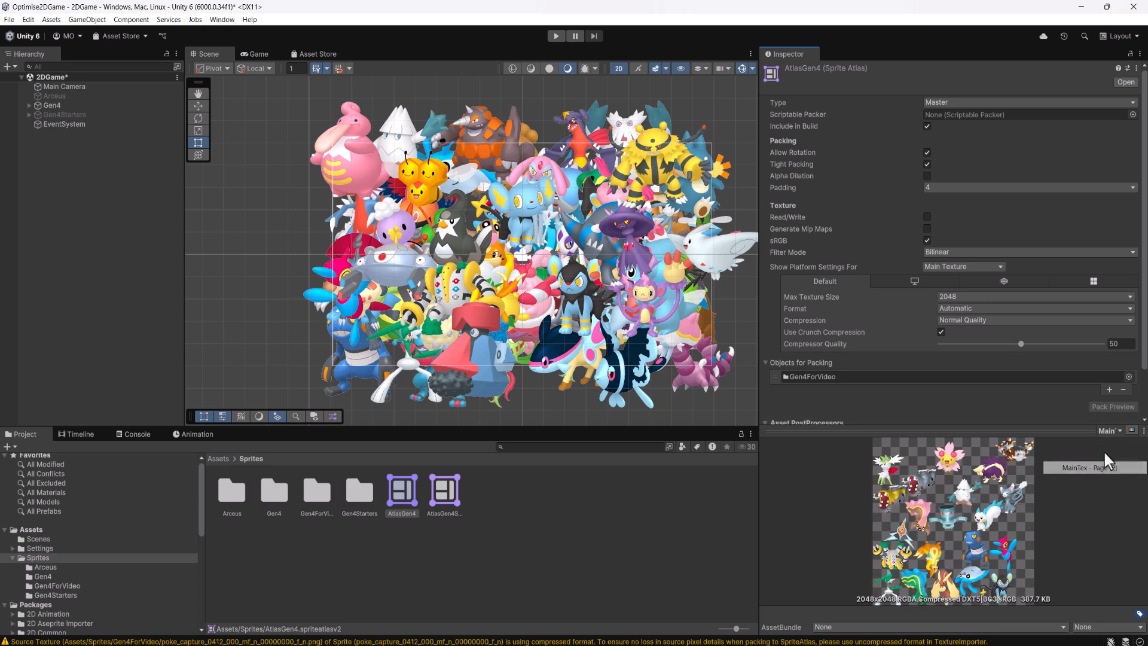
left_click(1111, 430)
left_click(1104, 479)
left_click(1110, 430)
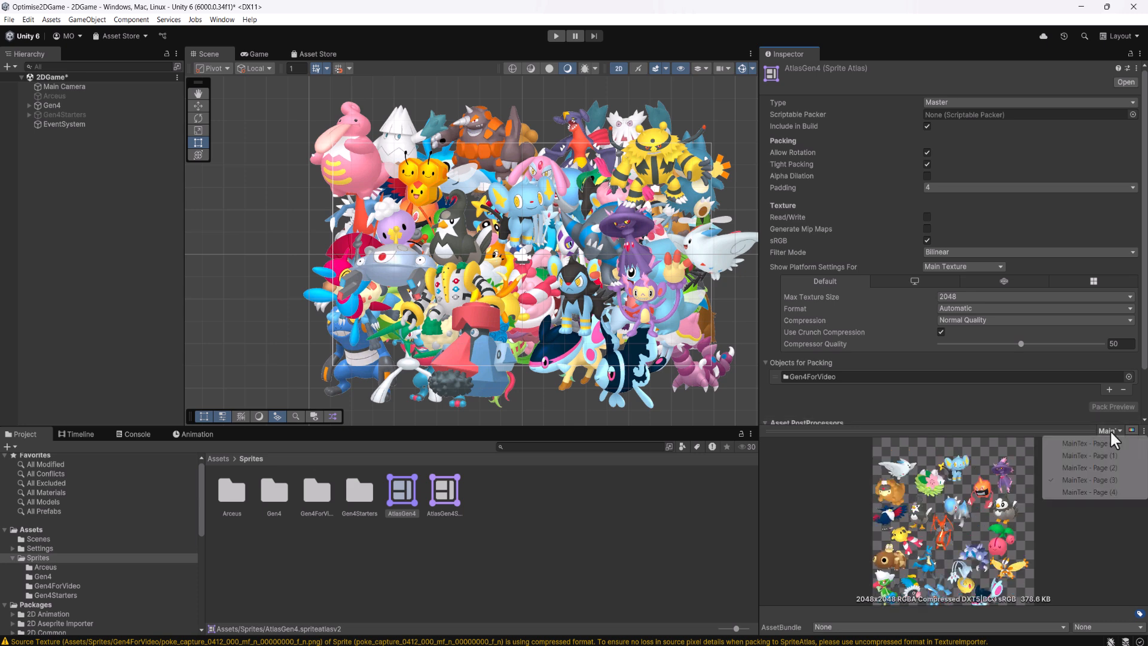
left_click(1103, 491)
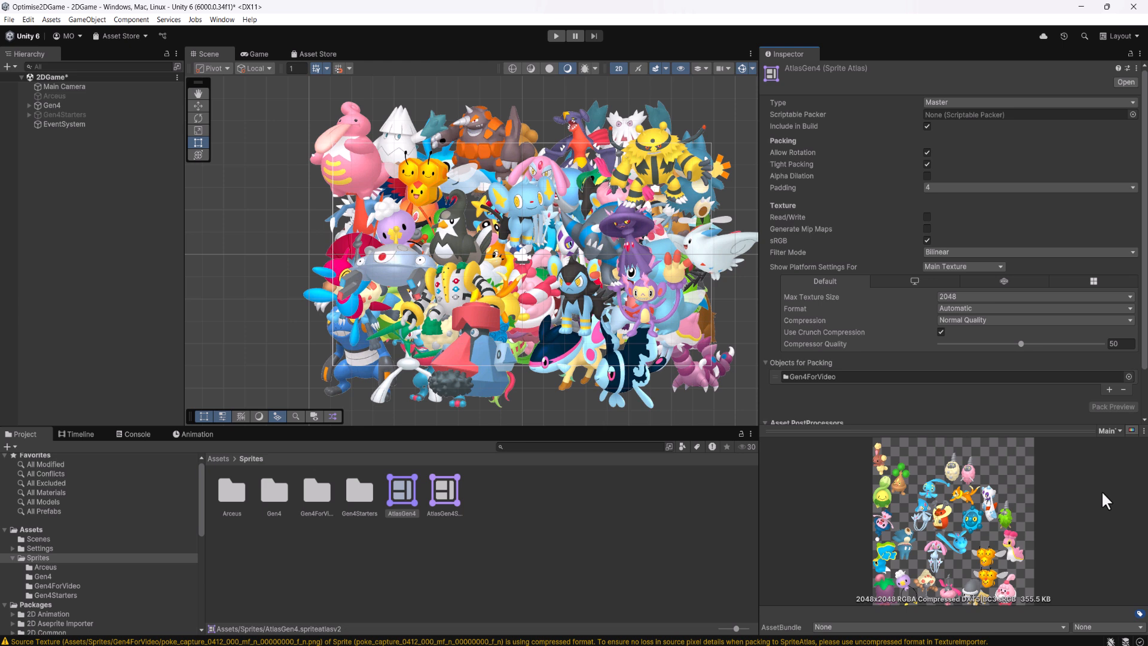
Deselect the atlas and run the game, checking the batches in the rendering statistics before stopping it
left_click(562, 512)
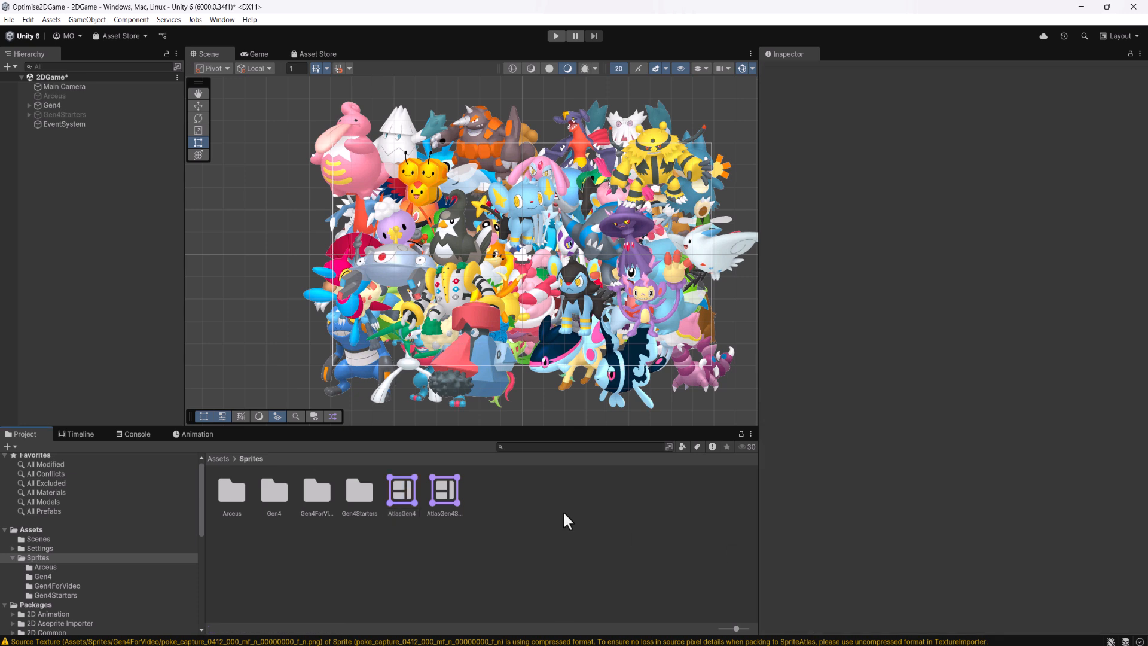
left_click(557, 35)
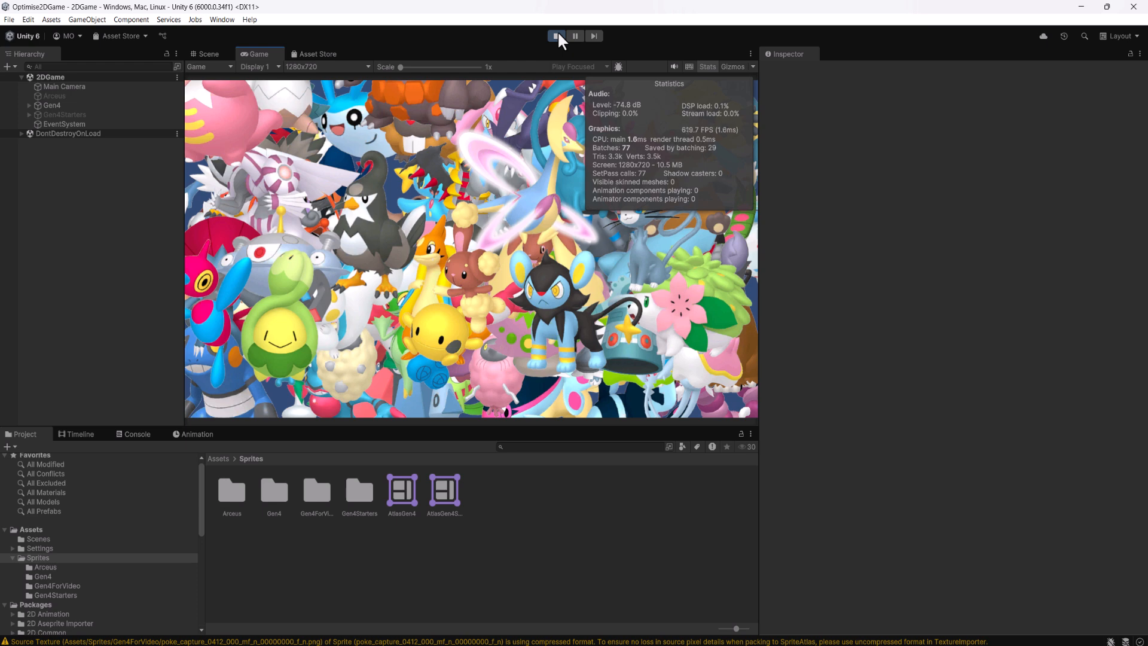
left_click(558, 35)
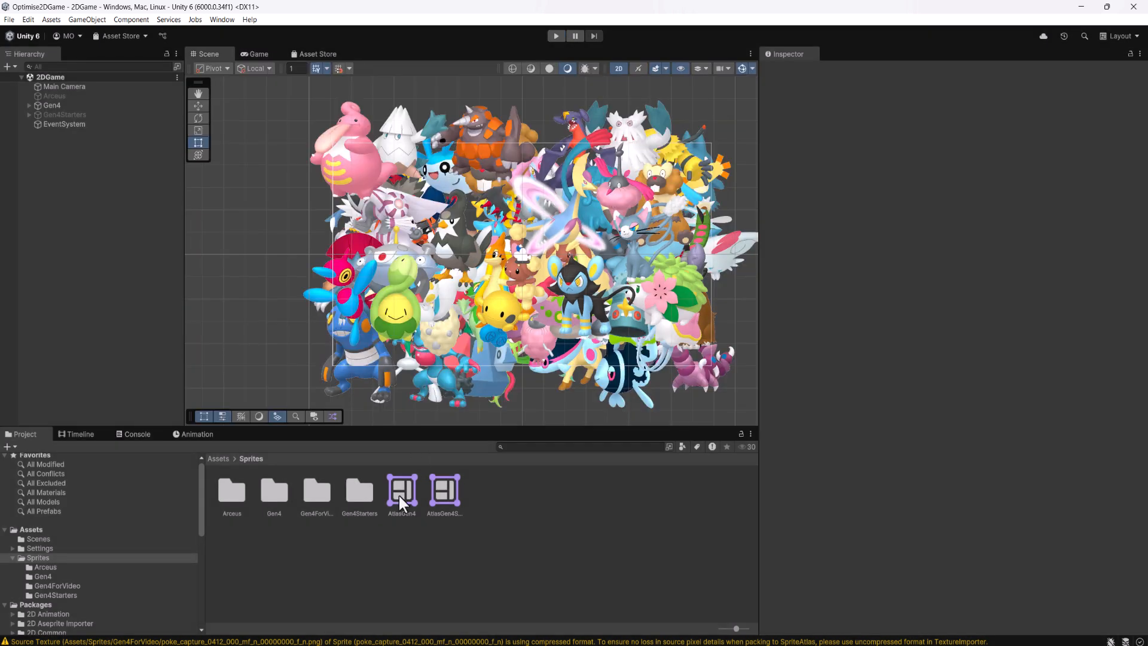
Set AtlasGen4's max texture size to 4096 and generate a new pack preview
left_click(399, 496)
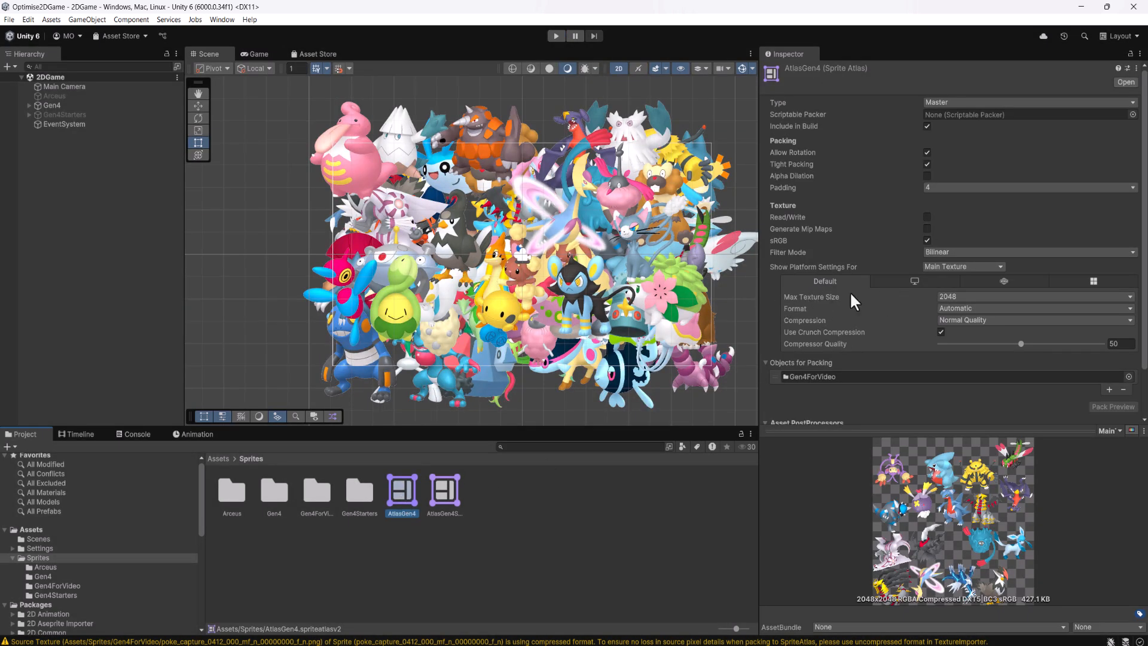
left_click(955, 298)
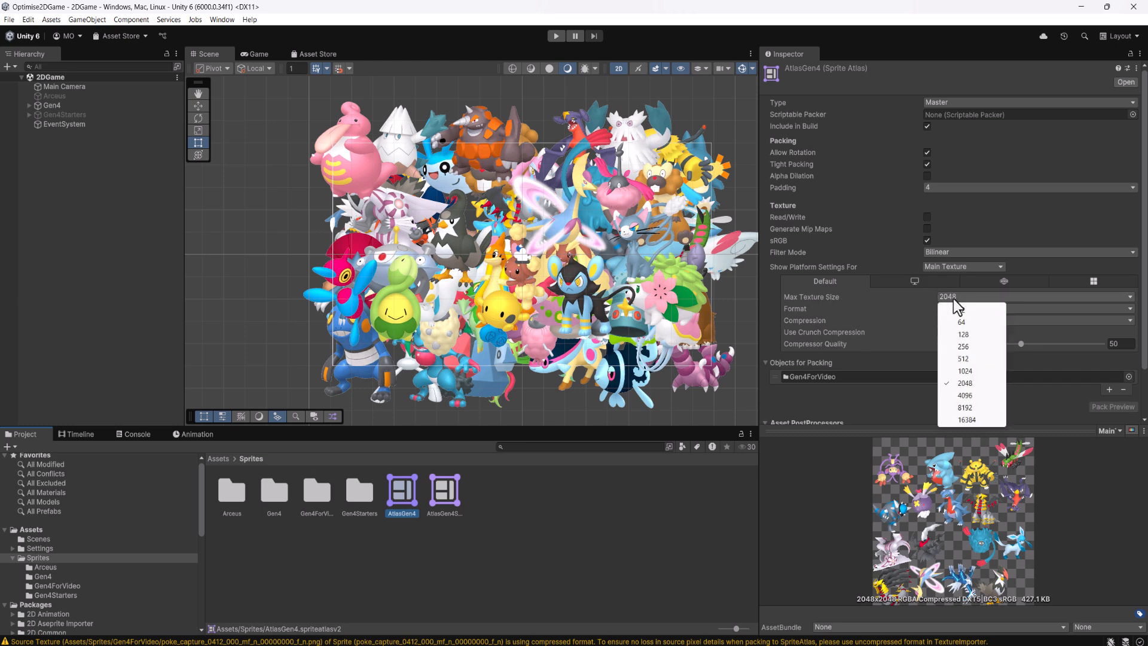
left_click(977, 396)
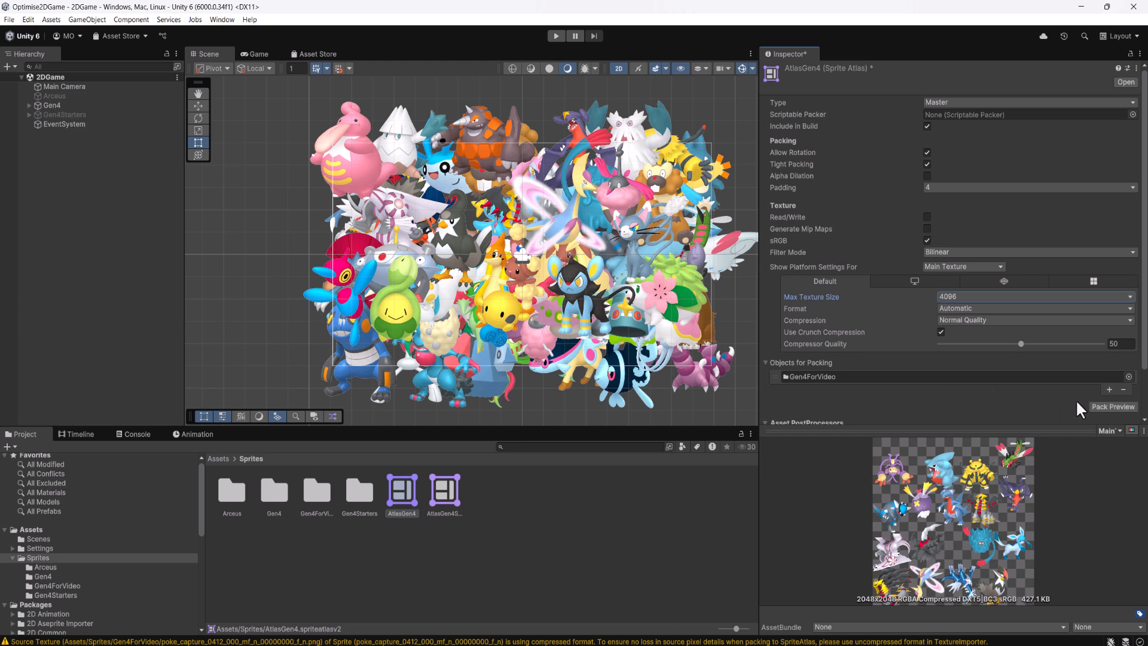
left_click(1091, 405)
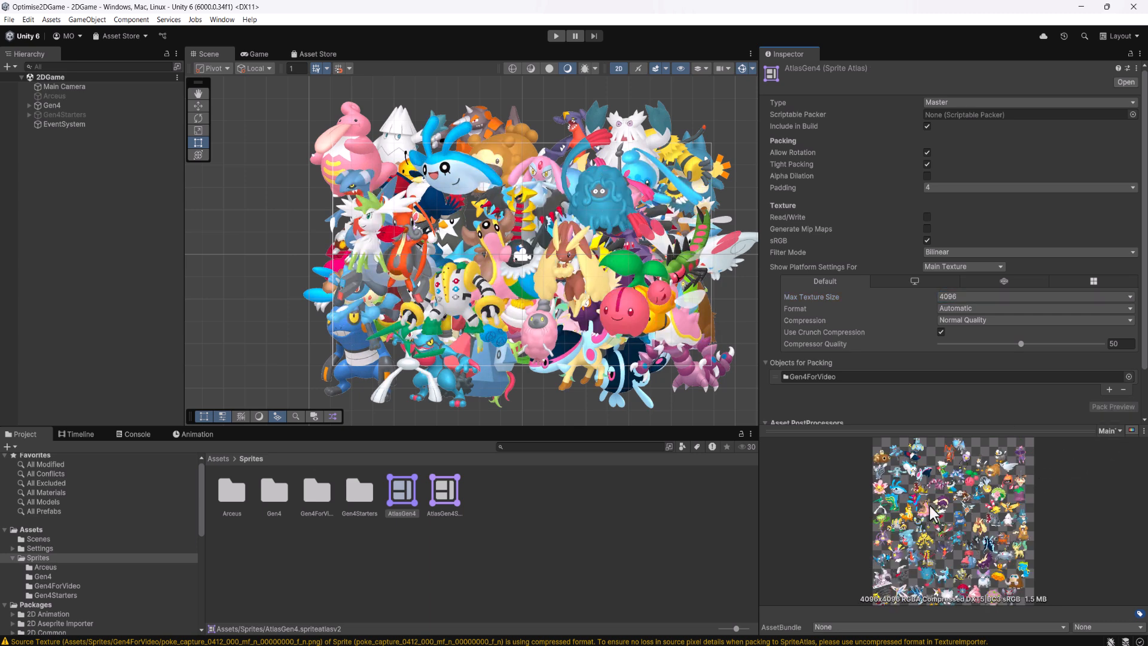
View both pages of AtlasGen4's 4096 pack preview and run the game to check its batches
left_click(1105, 431)
left_click(1107, 454)
left_click(1113, 429)
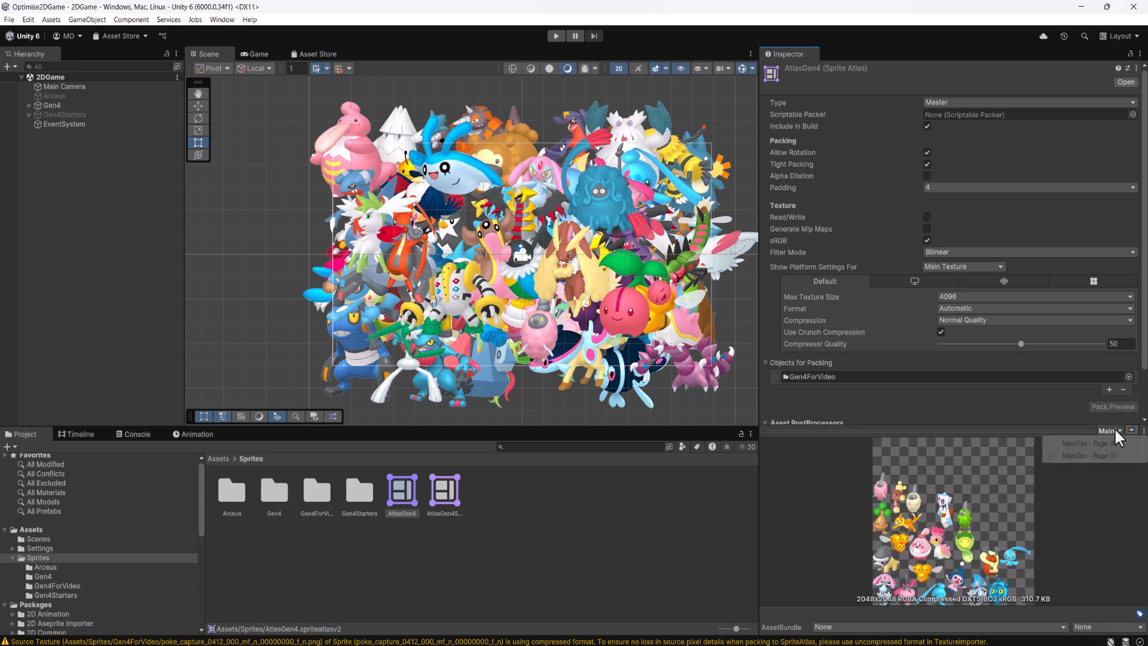
left_click(1085, 443)
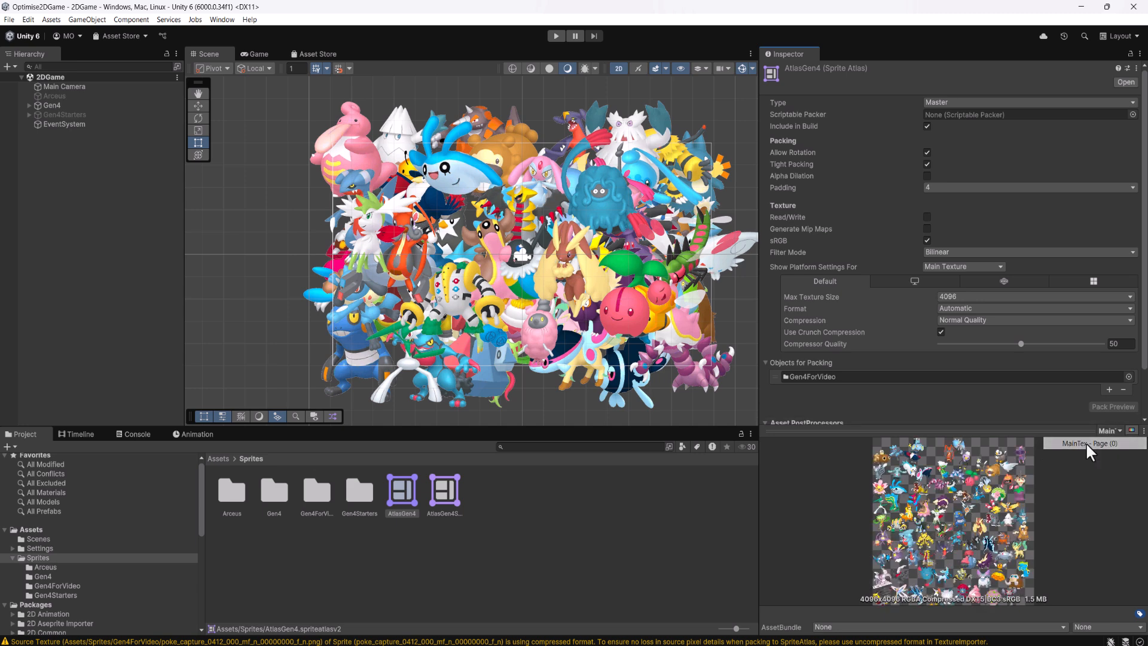
left_click(556, 37)
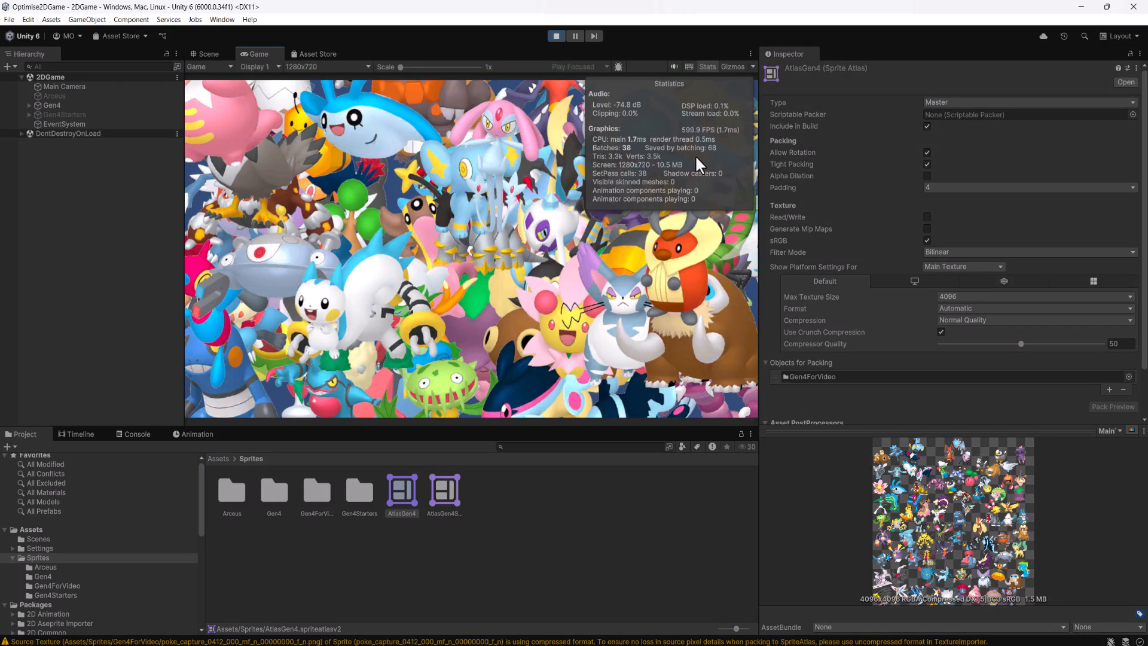
left_click(556, 36)
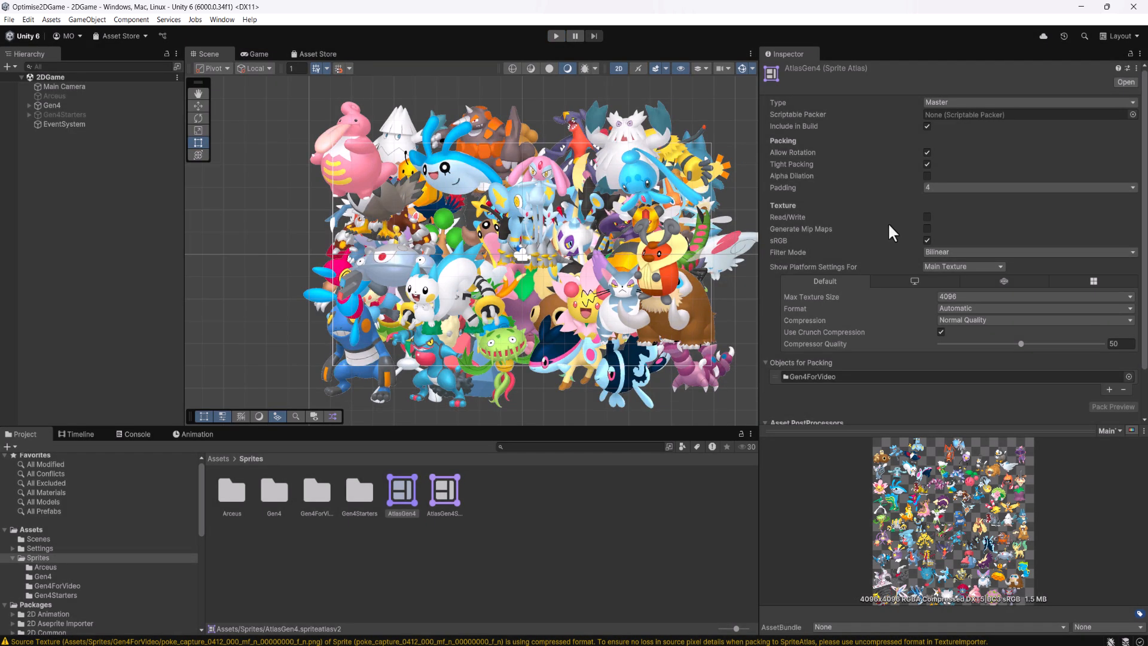
Set AtlasGen4's max texture size to 8192 with a new pack preview, and check the batches in a test run of the game
left_click(953, 296)
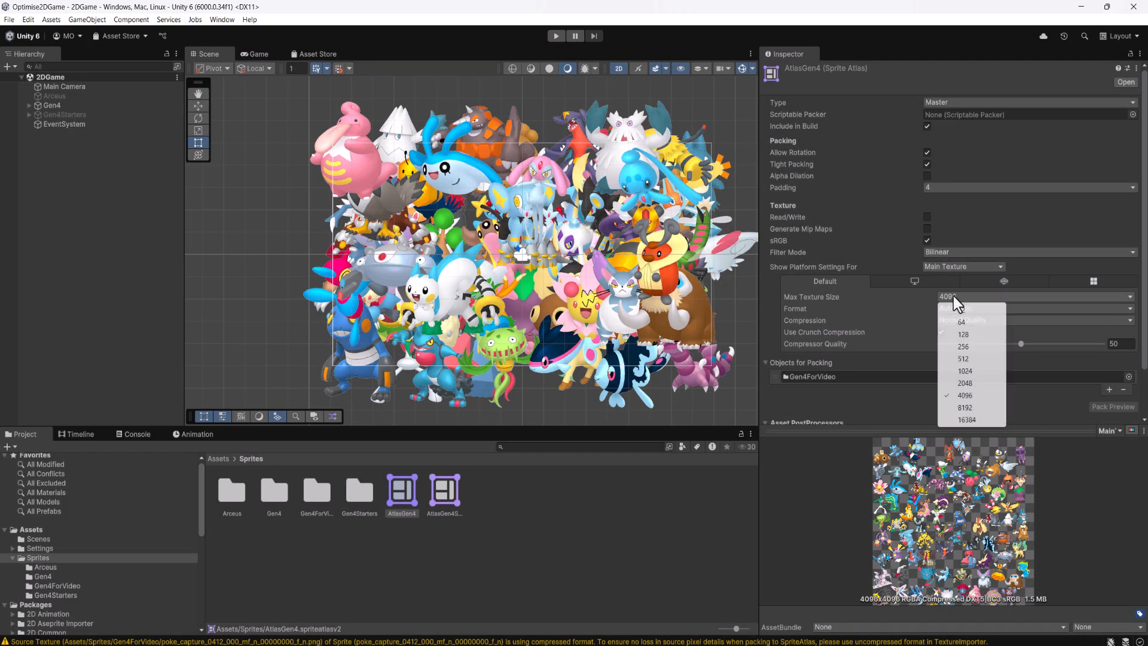
left_click(973, 412)
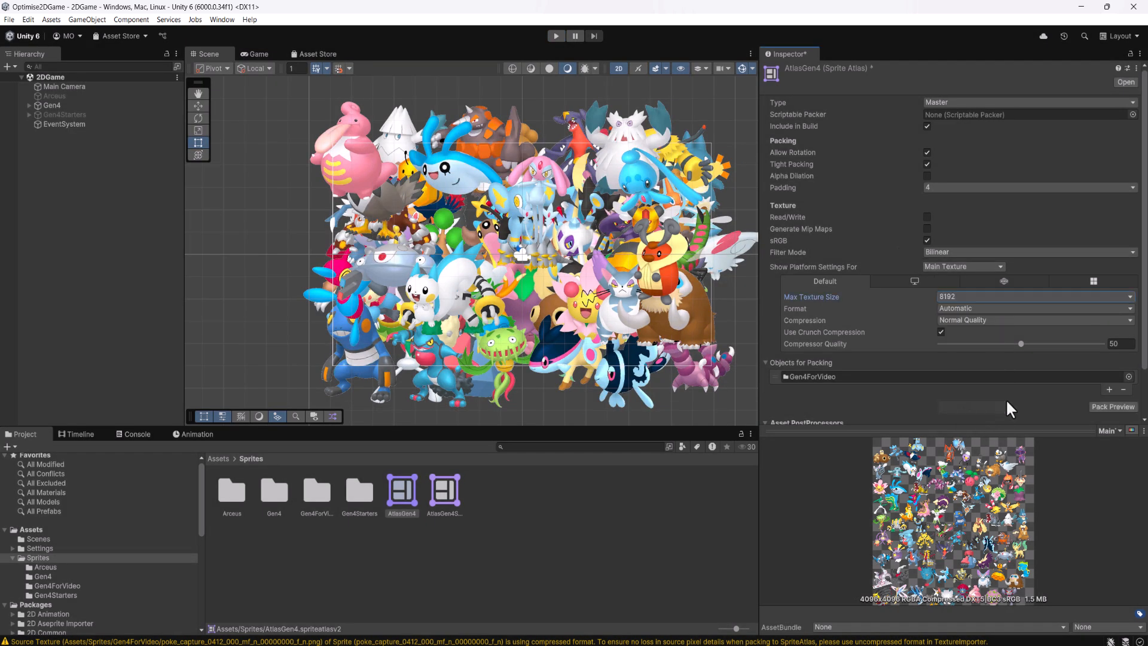
left_click(1106, 406)
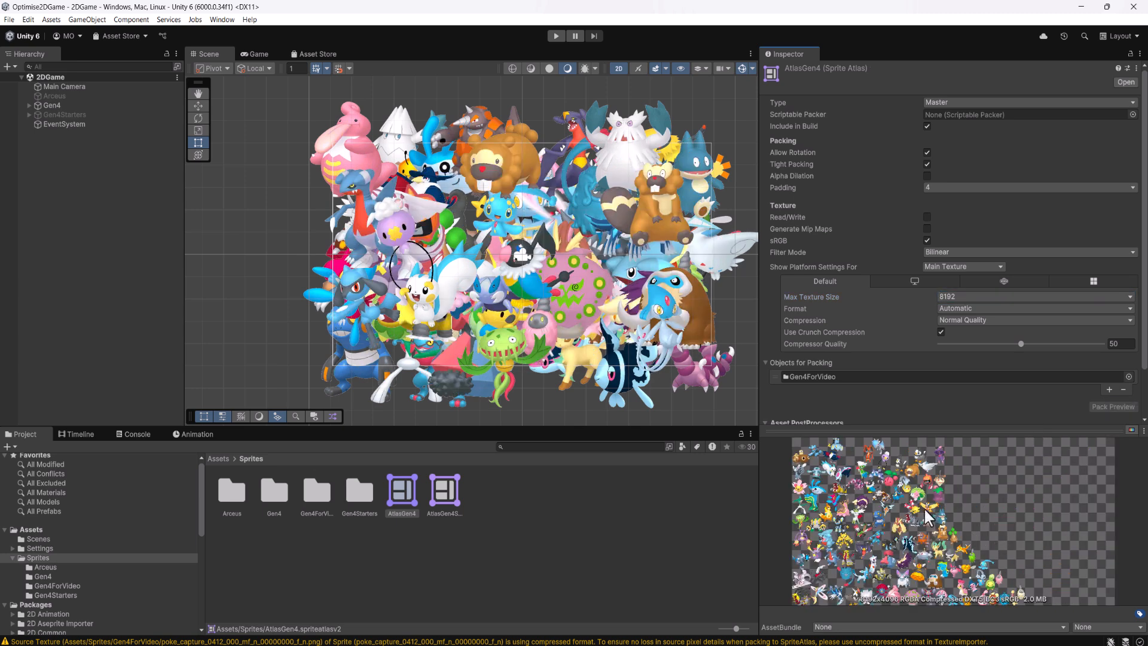
left_click(556, 36)
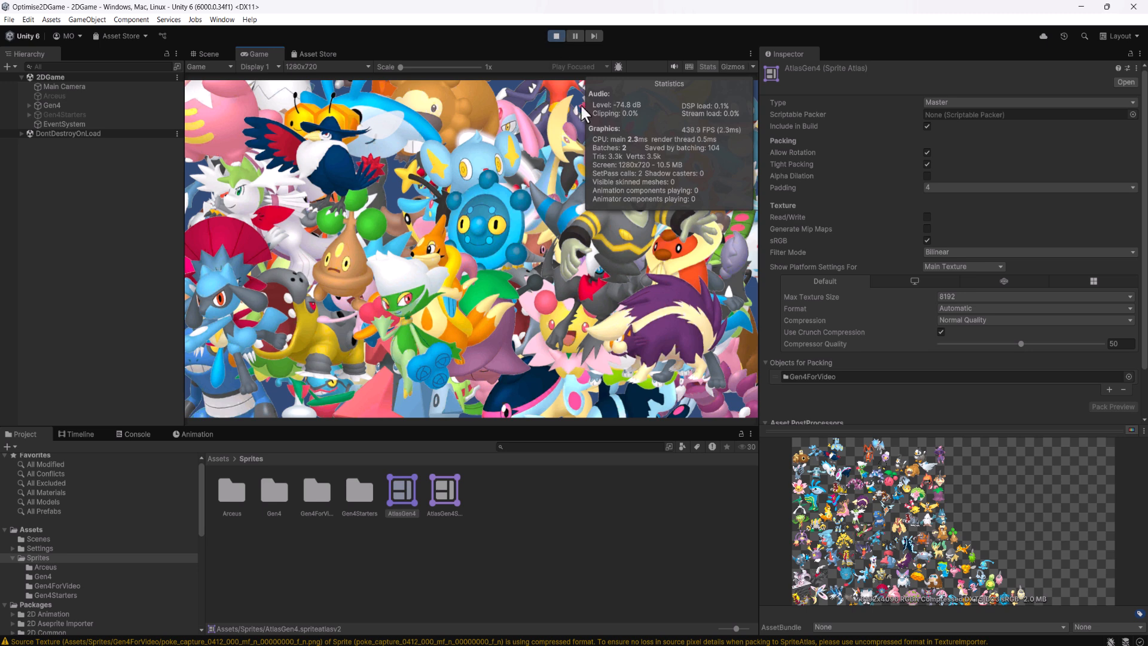
left_click(556, 36)
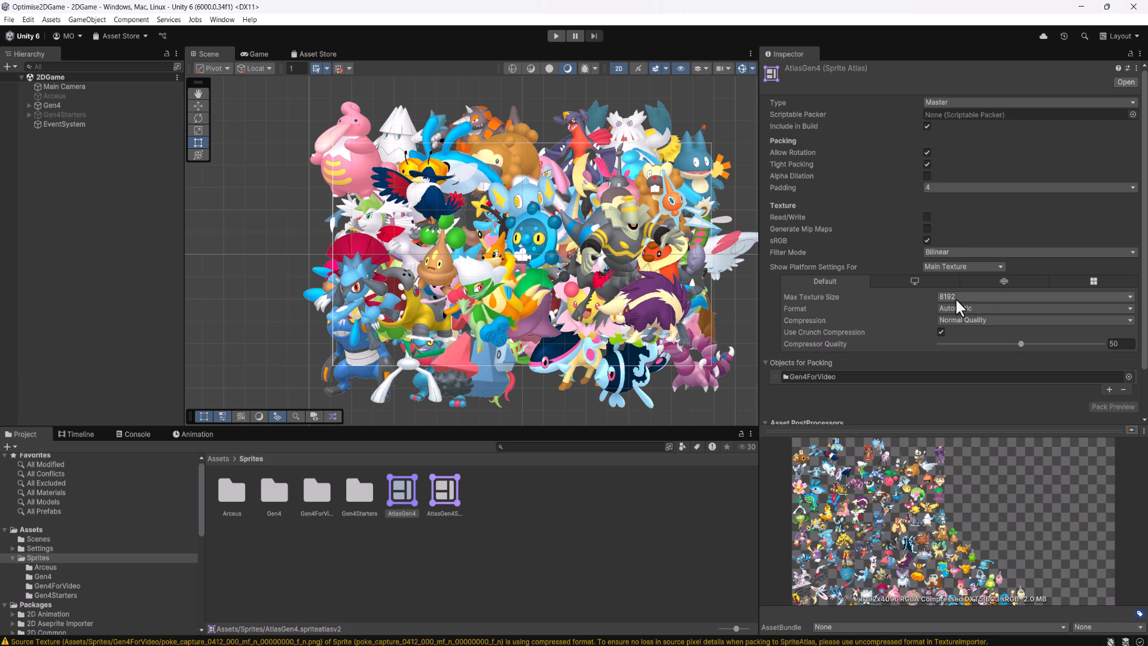
Inspect the Transform and Sprite Renderer settings of the poke_capture_0396 and poke_capture_0400 sprites in the Gen4 group
left_click(382, 190)
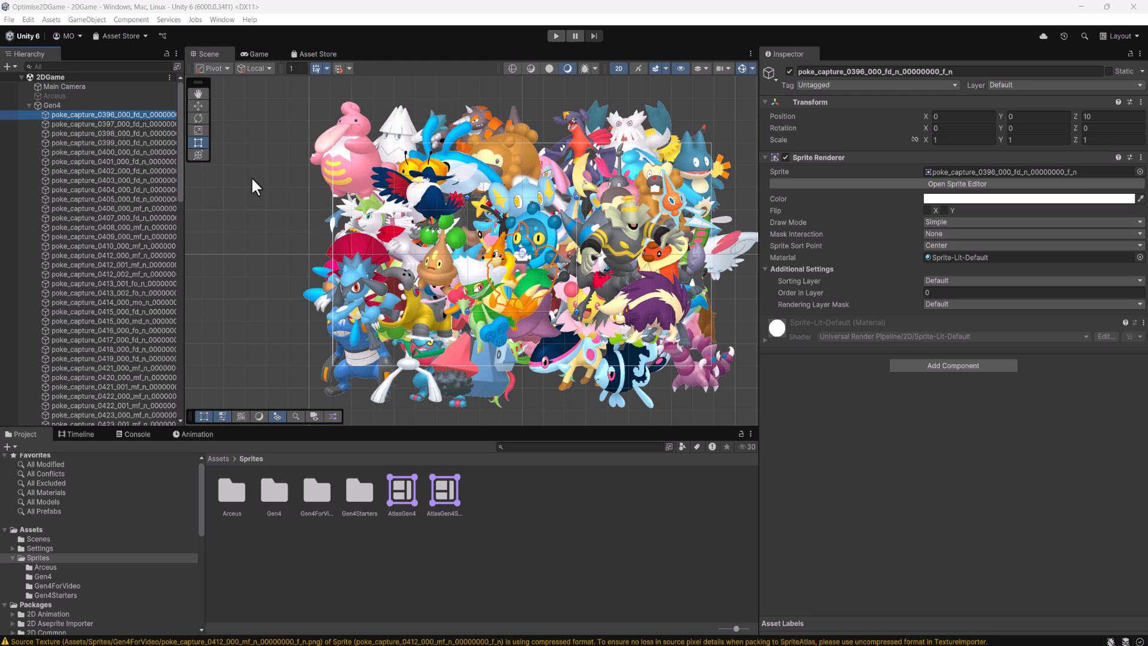
left_click(148, 153)
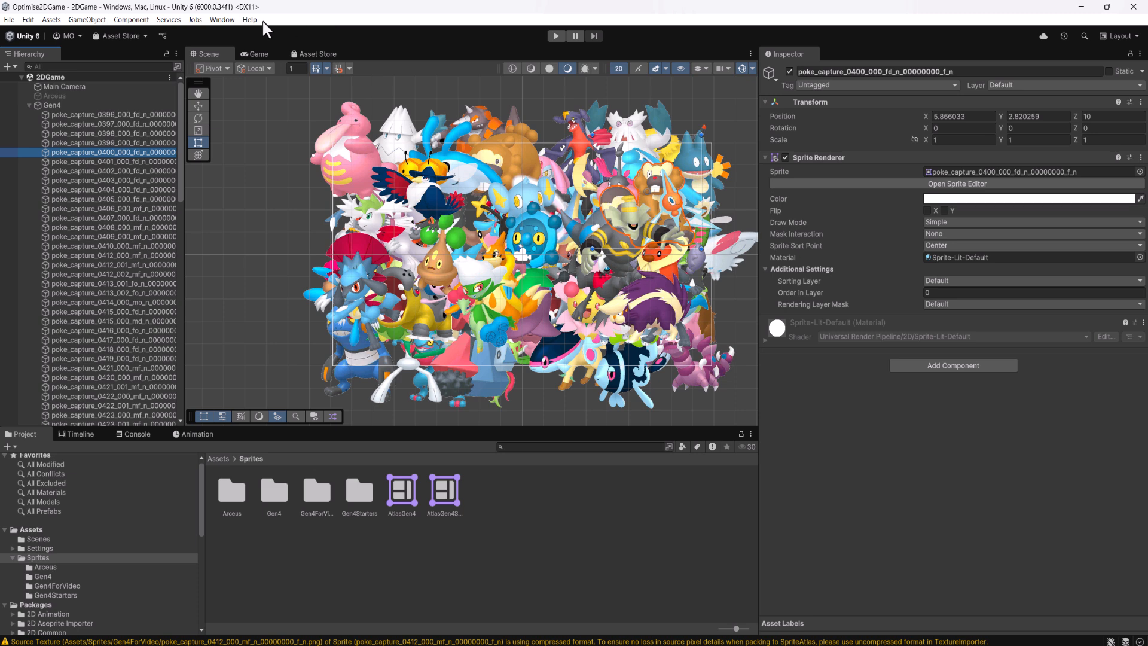
Open the Package Manager and show the details of the 2D feature in the Unity Registry
left_click(227, 19)
left_click(260, 169)
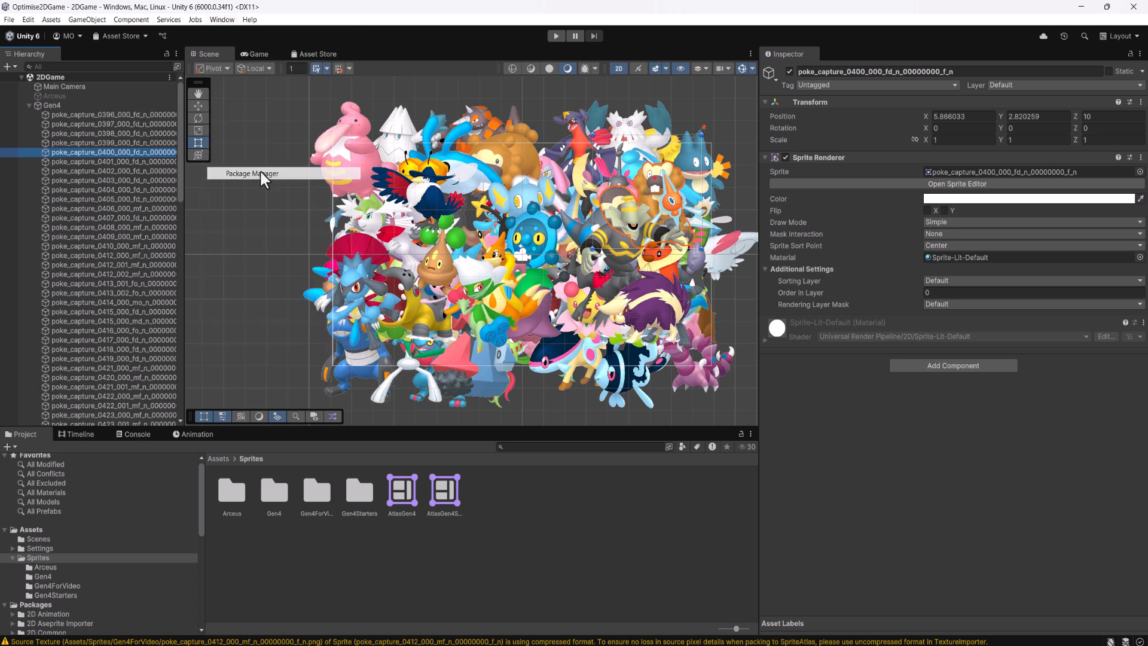
left_click(592, 157)
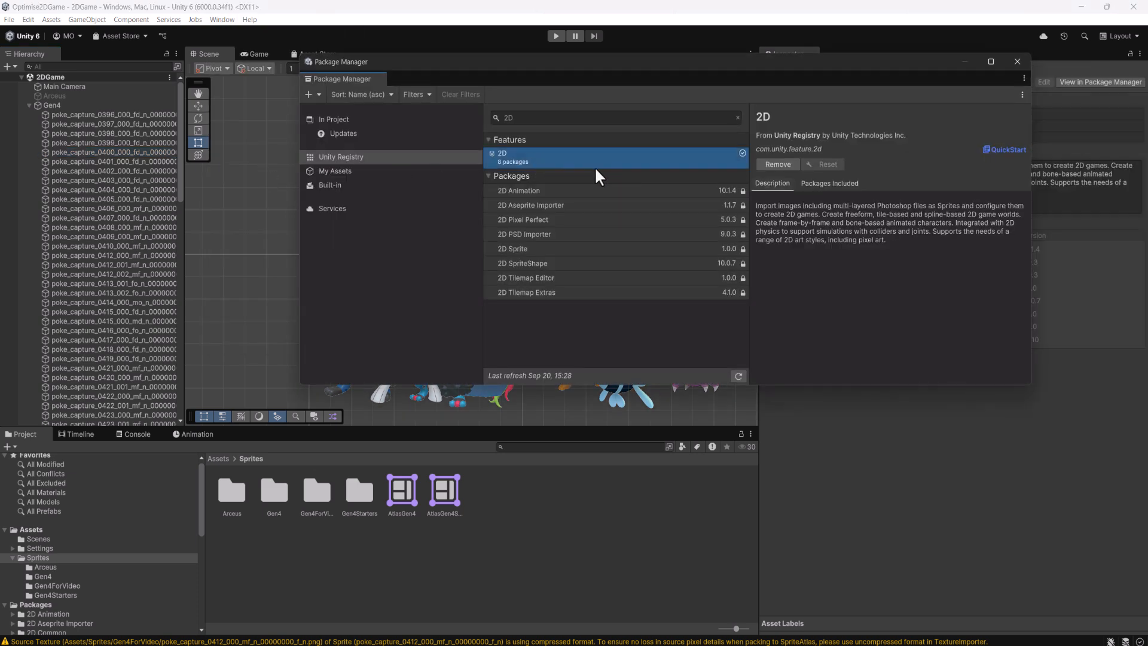